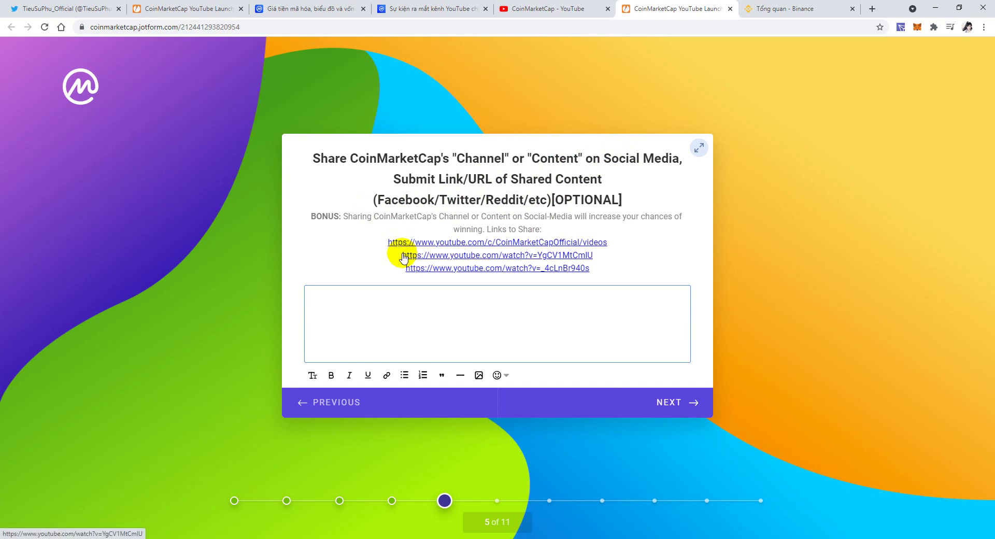
Select the first YouTube channel URL in the share question's description for copying.
left_click_drag(388, 242, 616, 245)
key("ctrl+c")
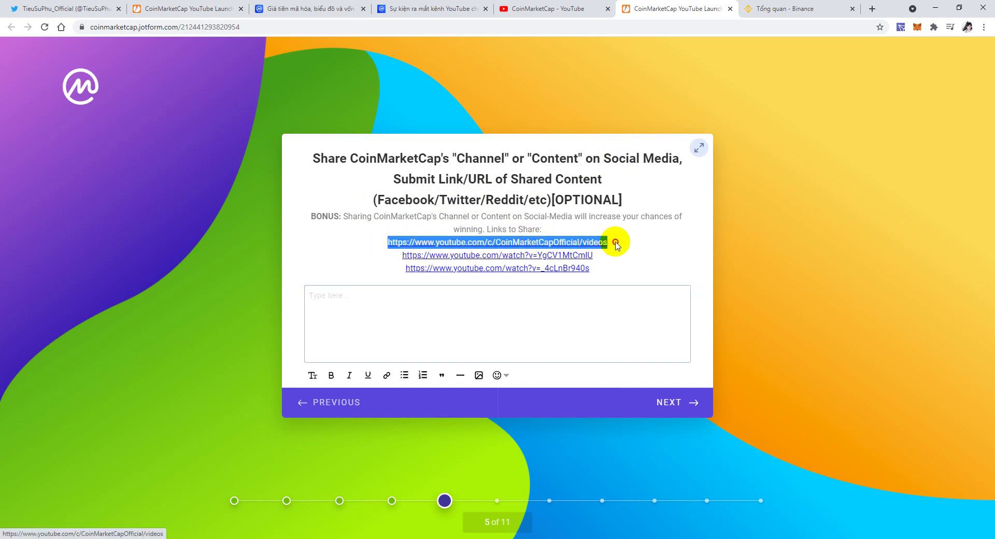
Open Facebook in a new tab, go to the Kiếm tiền online group and start a post.
left_click(873, 9)
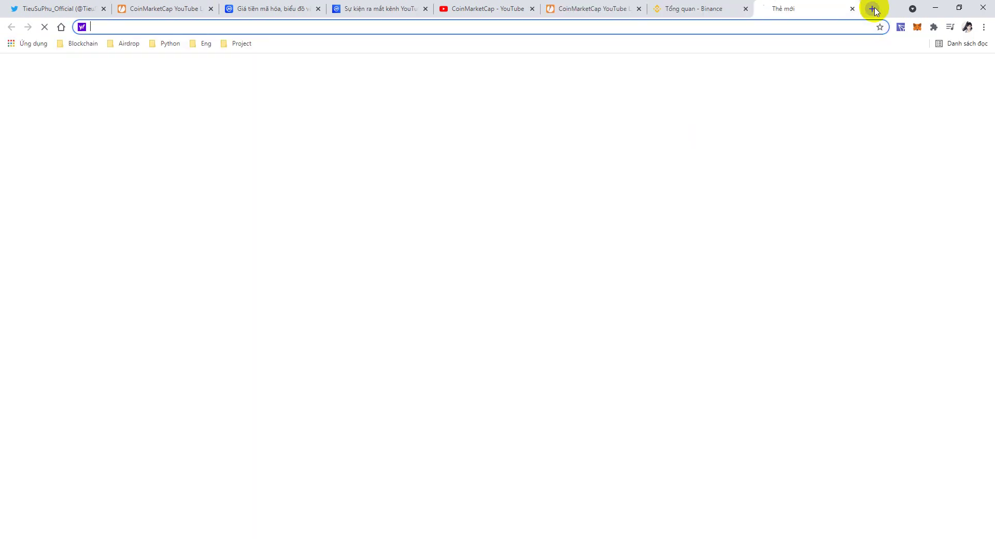
type("facebook.com/gamedenlongdo?_rdr")
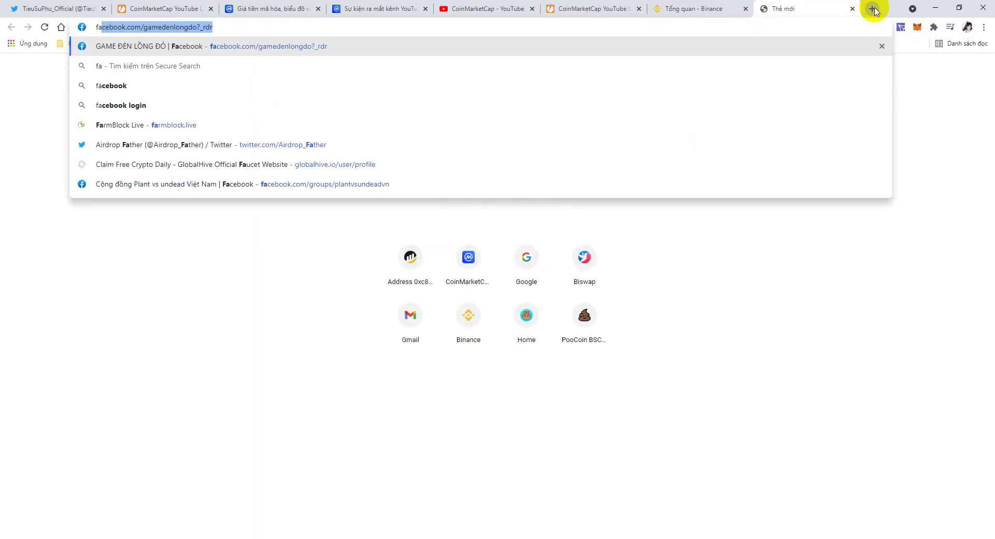
key("Return")
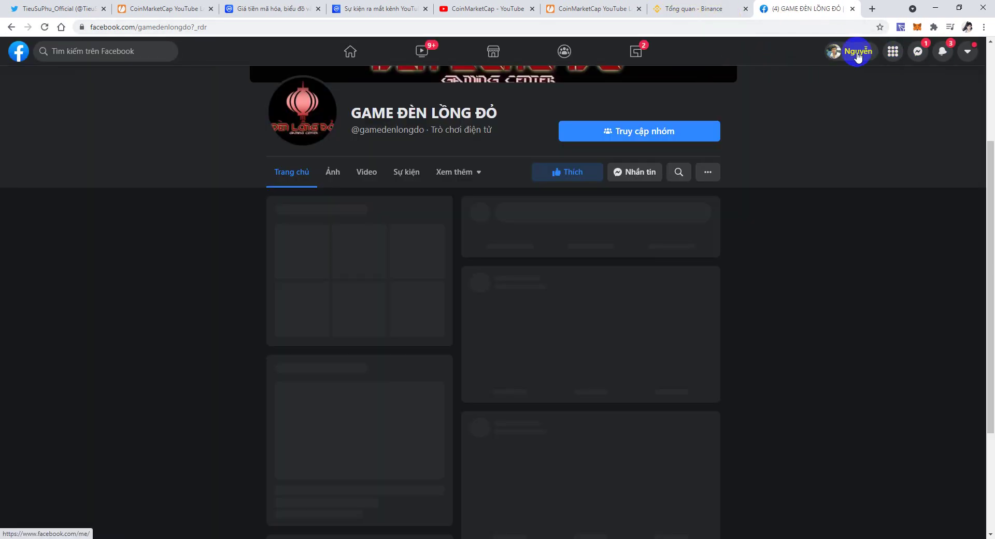
left_click(942, 54)
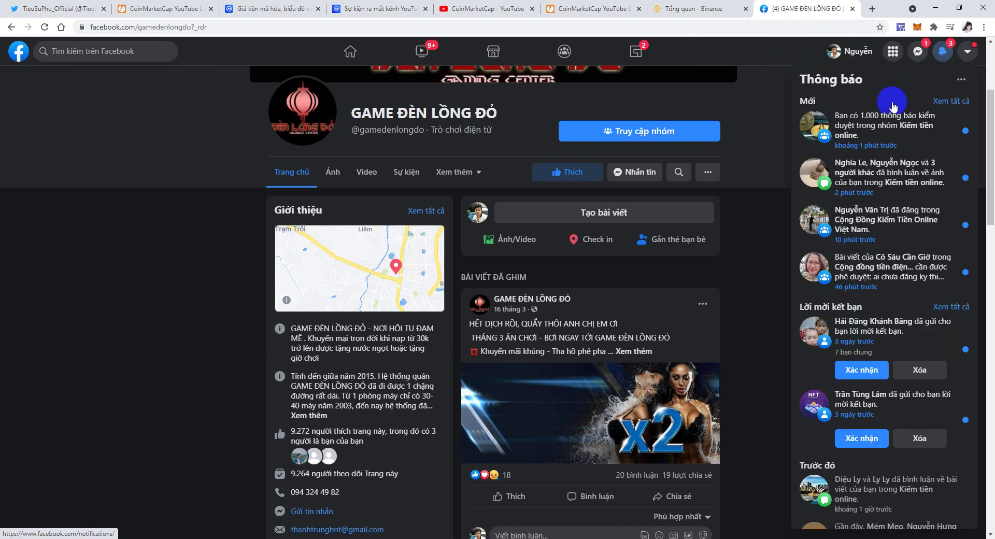
left_click(873, 119)
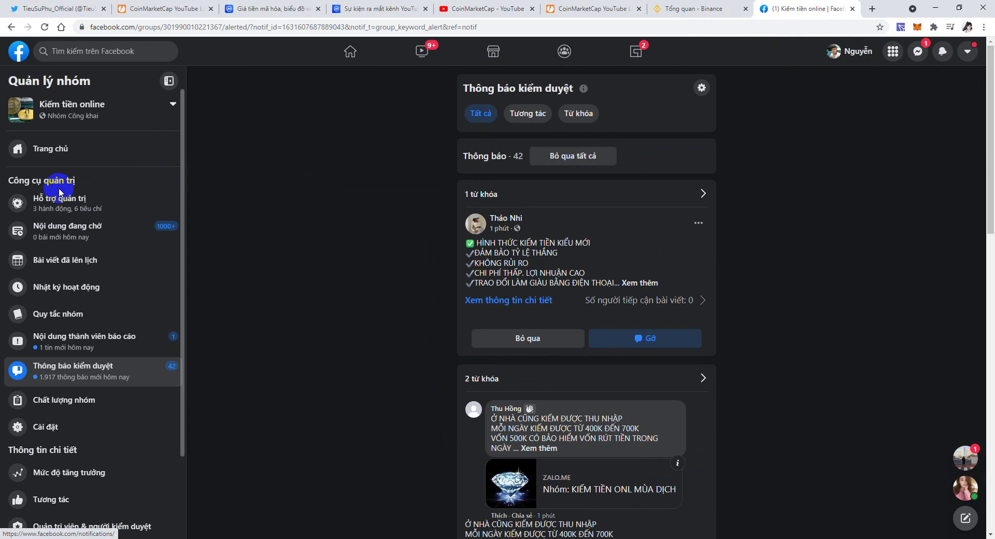
left_click(64, 159)
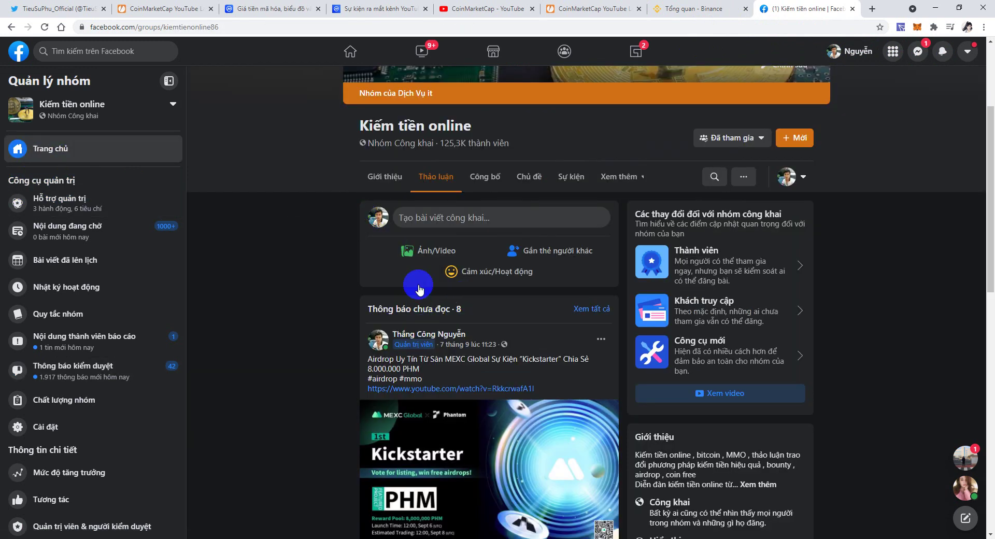
left_click(437, 217)
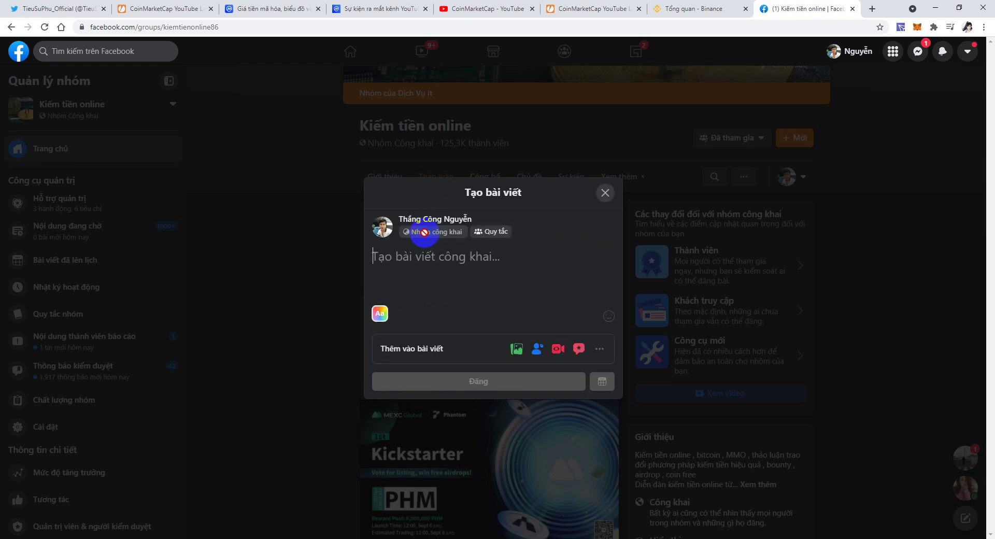
Publish 'Event coinmarketcap' with the channel link in the group, then select the post's URL.
left_click(467, 280)
key("ctrl+v")
left_click(367, 187)
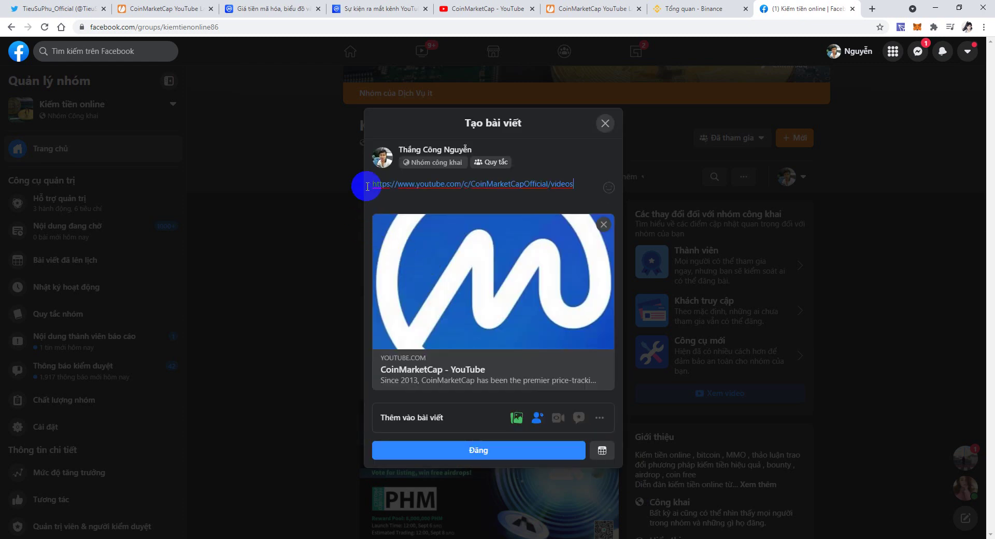
key("Return")
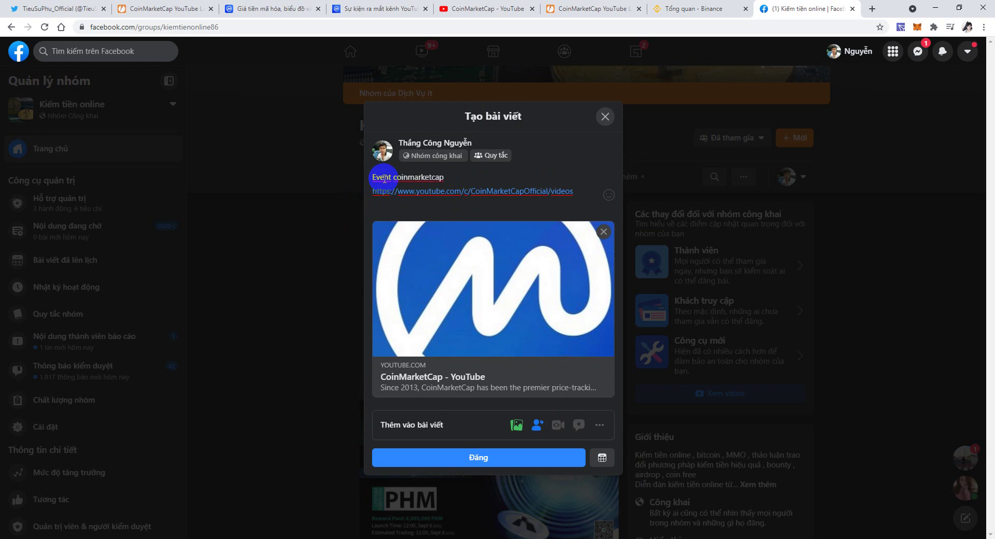
left_click(409, 457)
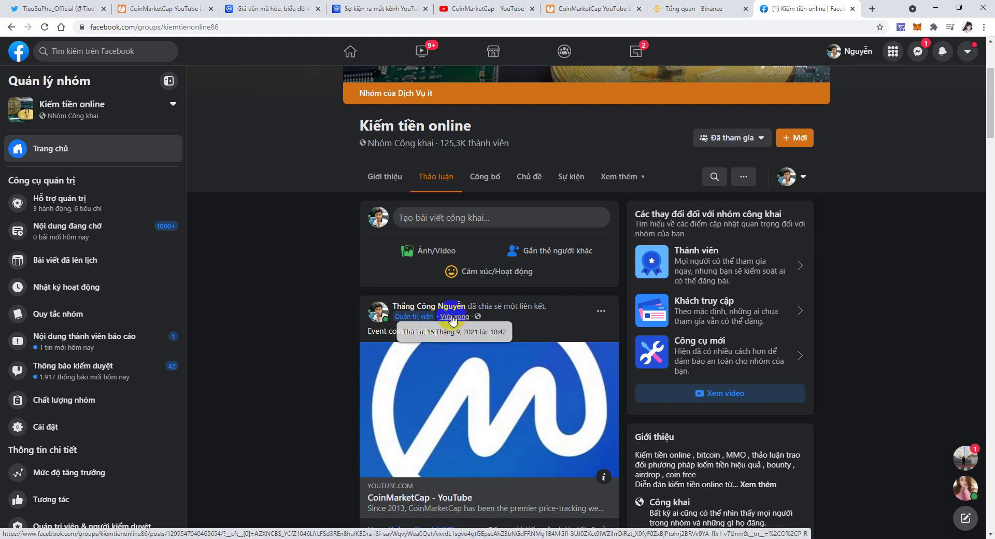
left_click(453, 317)
left_click(343, 27)
key("ctrl+c")
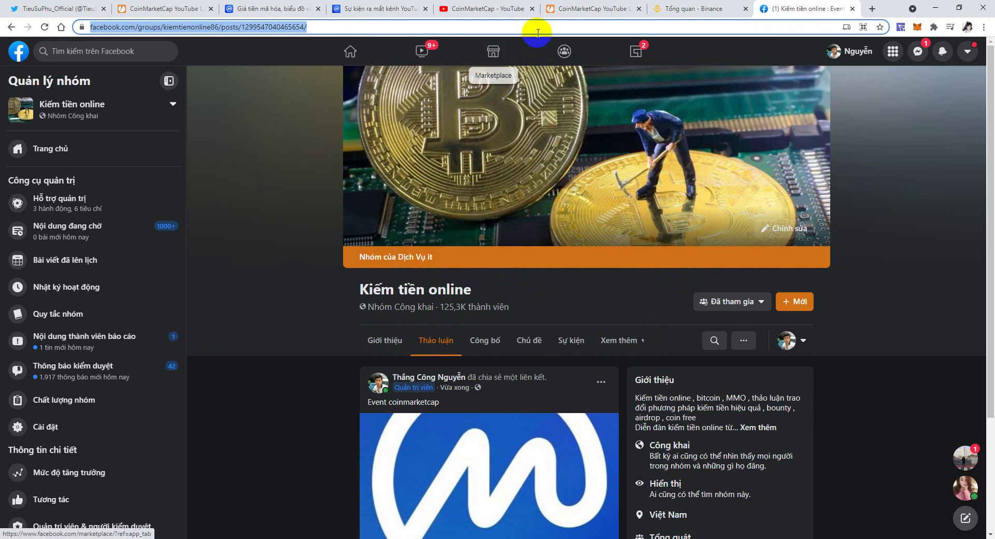
Paste the Facebook post link as the step 5 share answer and continue.
left_click(565, 8)
left_click(408, 306)
key("ctrl+v")
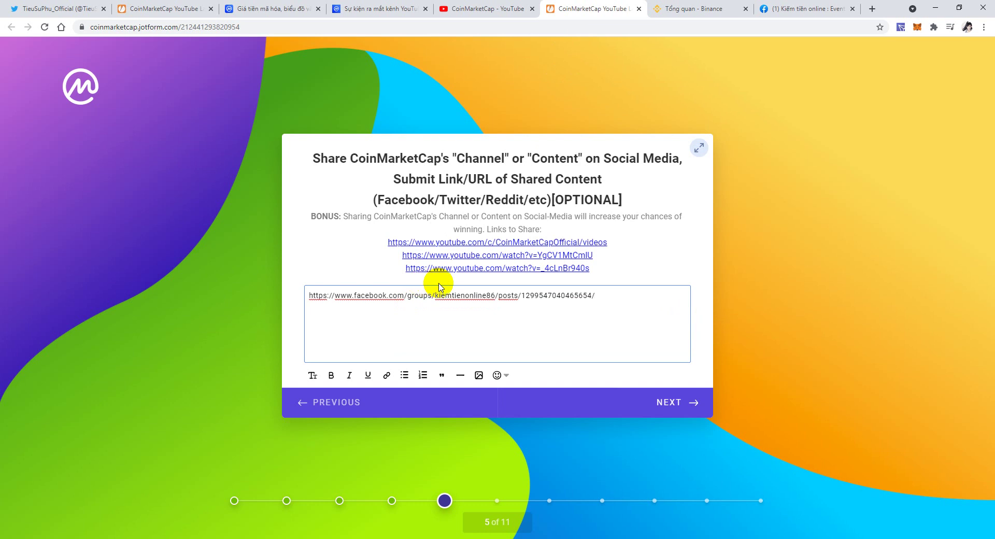
left_click(668, 402)
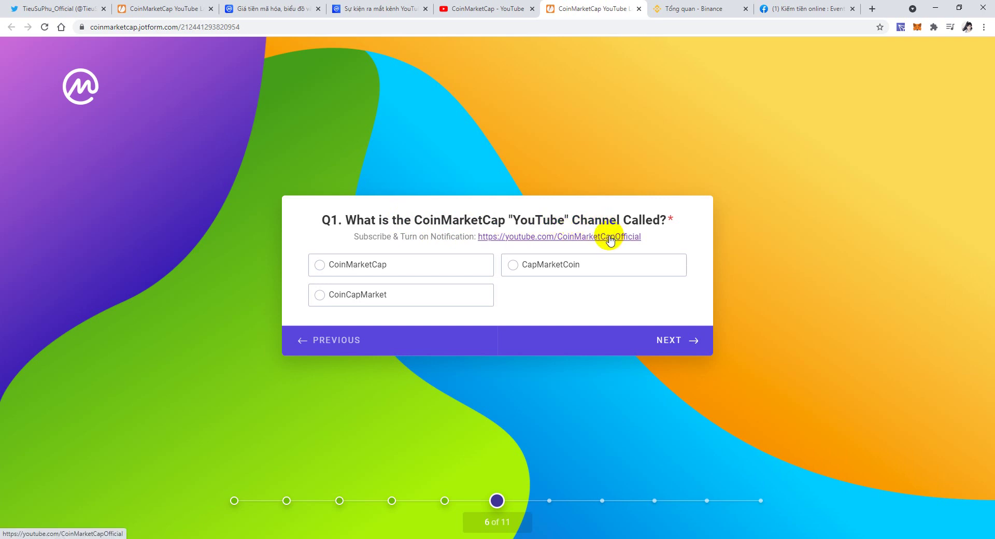
Answer Q1, the YouTube channel's name, with CoinMarketCap.
right_click(610, 240)
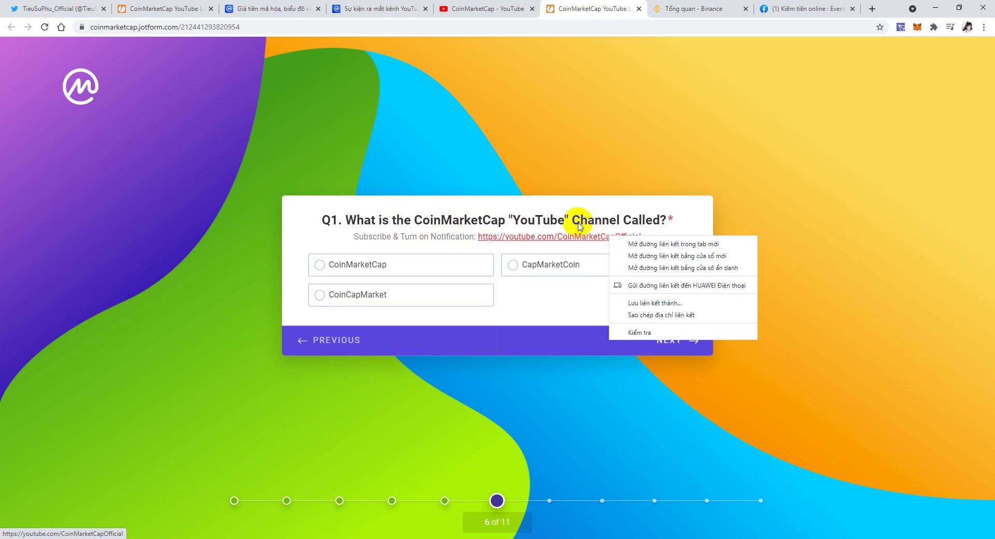
left_click(532, 303)
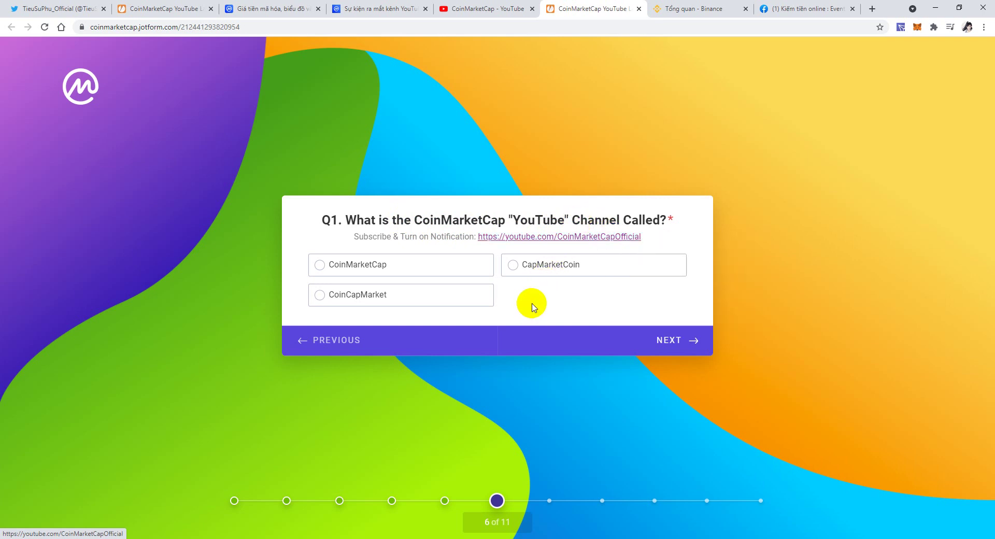
triple_click(533, 306)
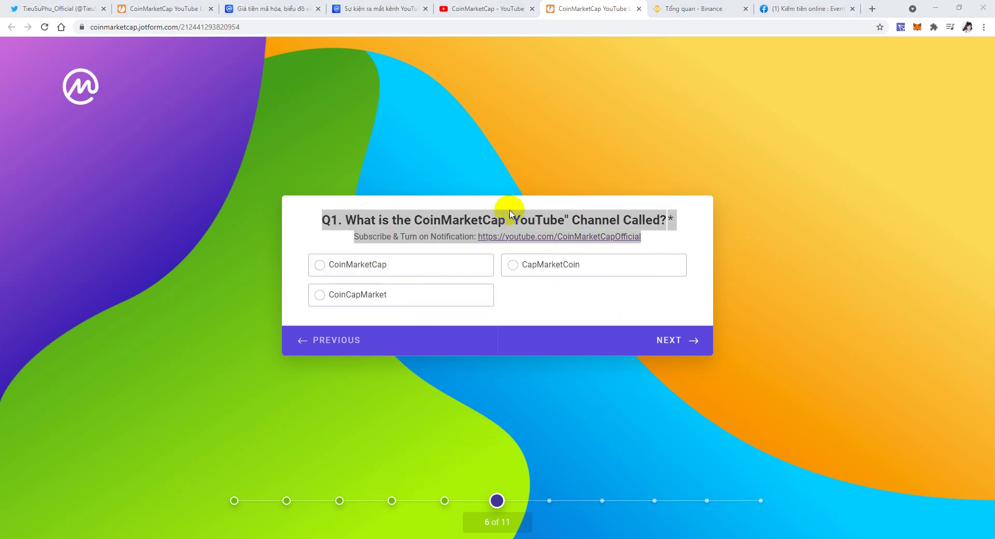
left_click(319, 266)
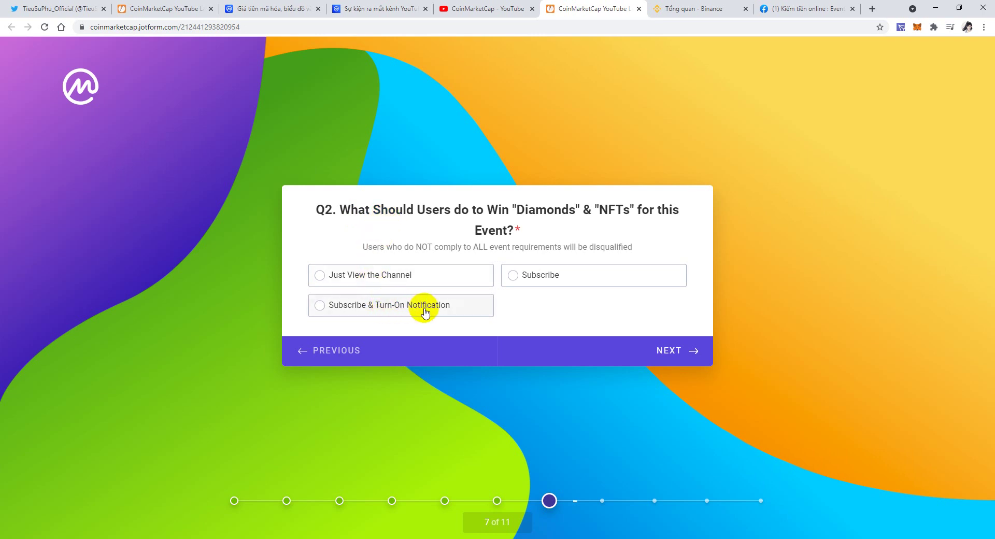
Answer Q2 with Subscribe & Turn-On Notification.
double_click(356, 212)
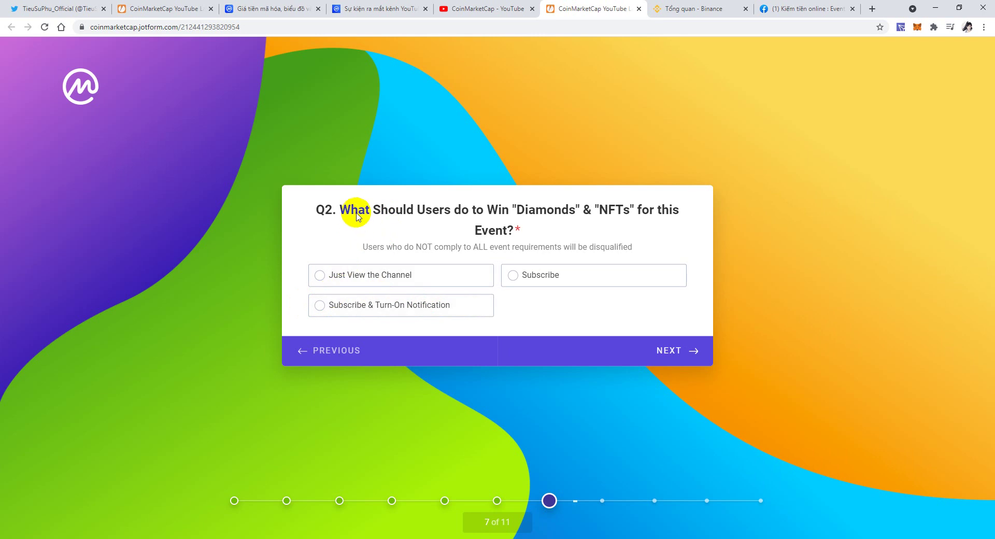
left_click(564, 230)
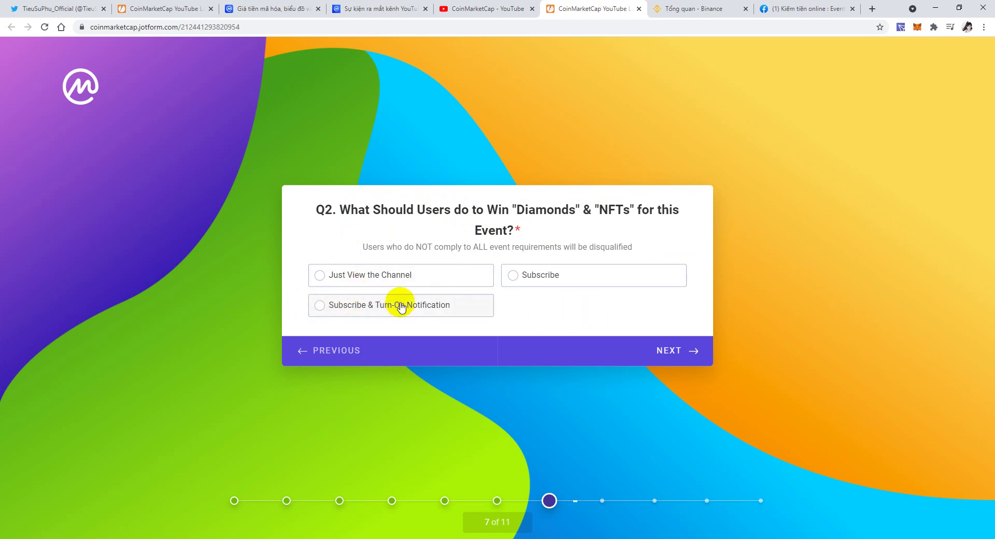
left_click(436, 502)
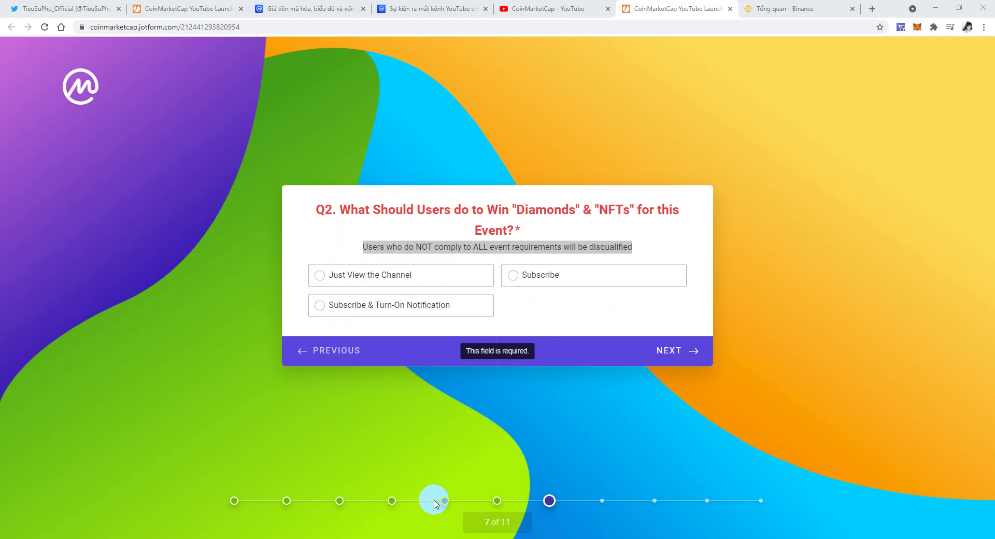
left_click(321, 311)
left_click(679, 354)
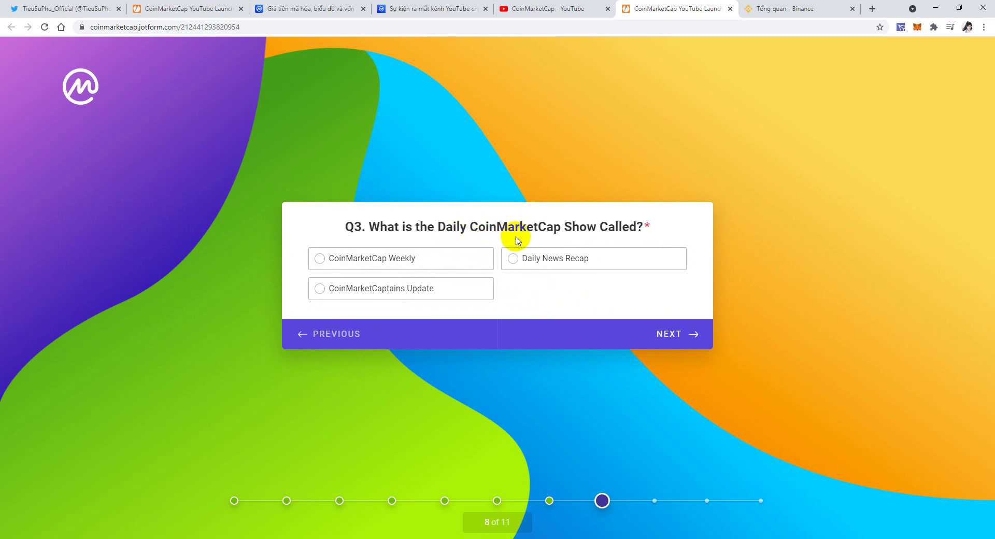
Answer Q3 with Daily News Recap and advance to the USDT(BEP2) wallet question.
left_click(622, 259)
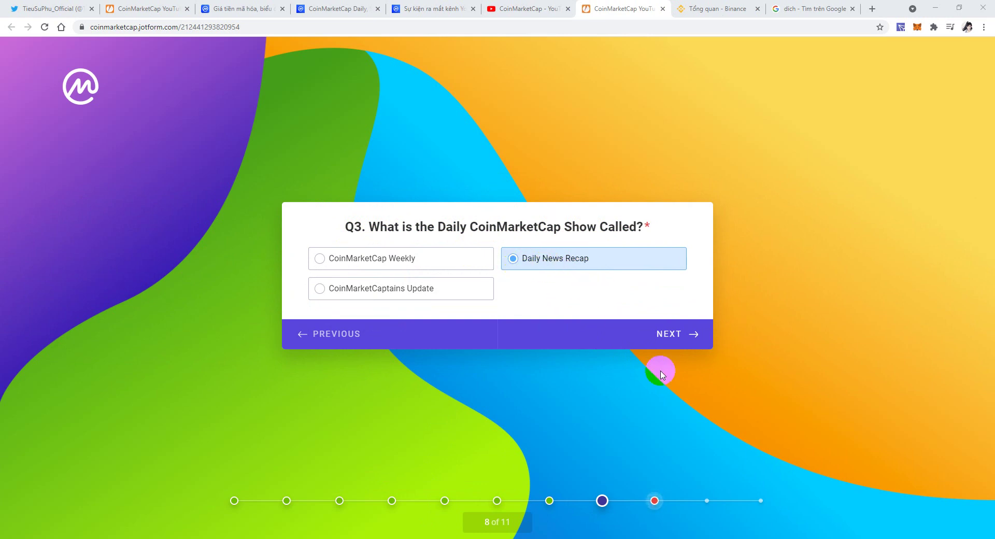
left_click(667, 340)
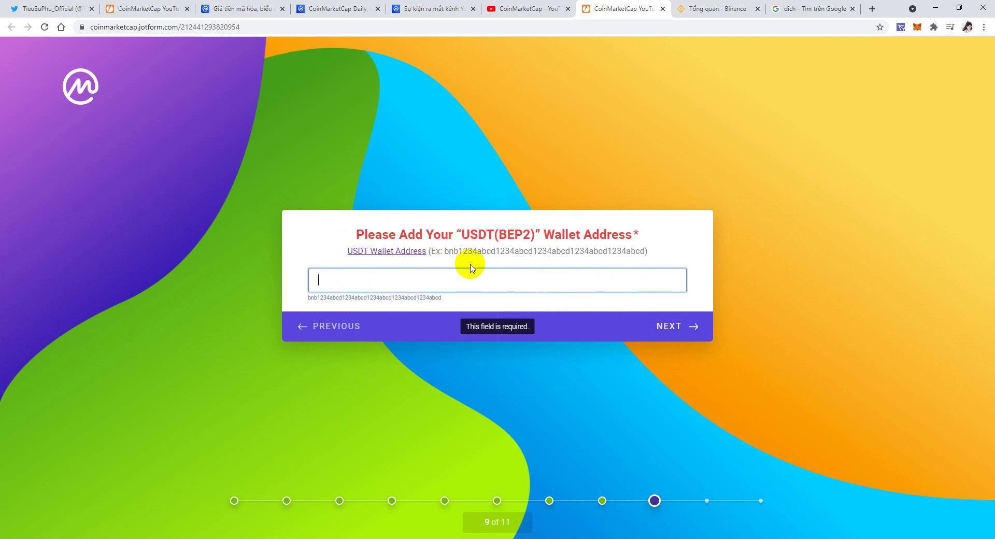
Open the Binance Fiat and Spot wallet and start a USDT deposit.
left_click(715, 9)
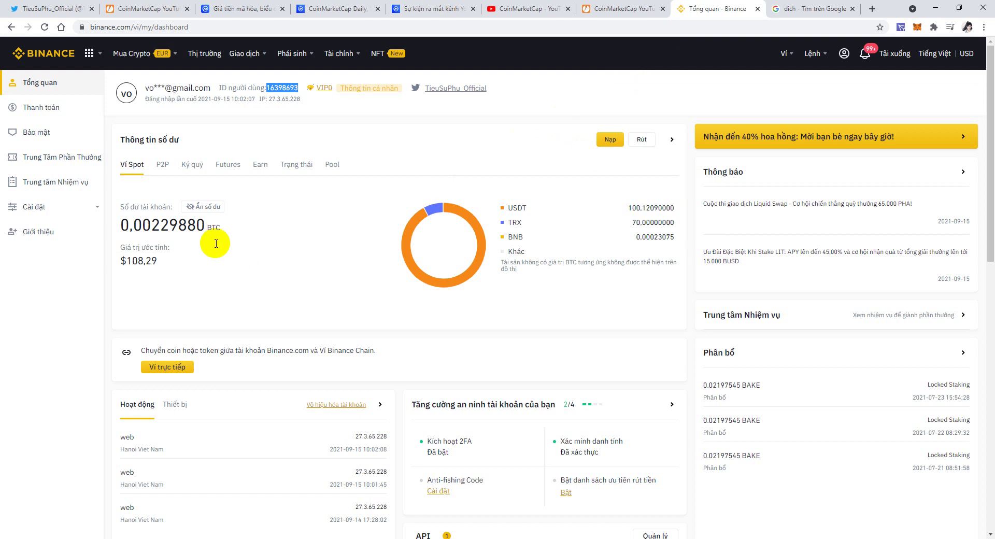
mouse_move(784, 53)
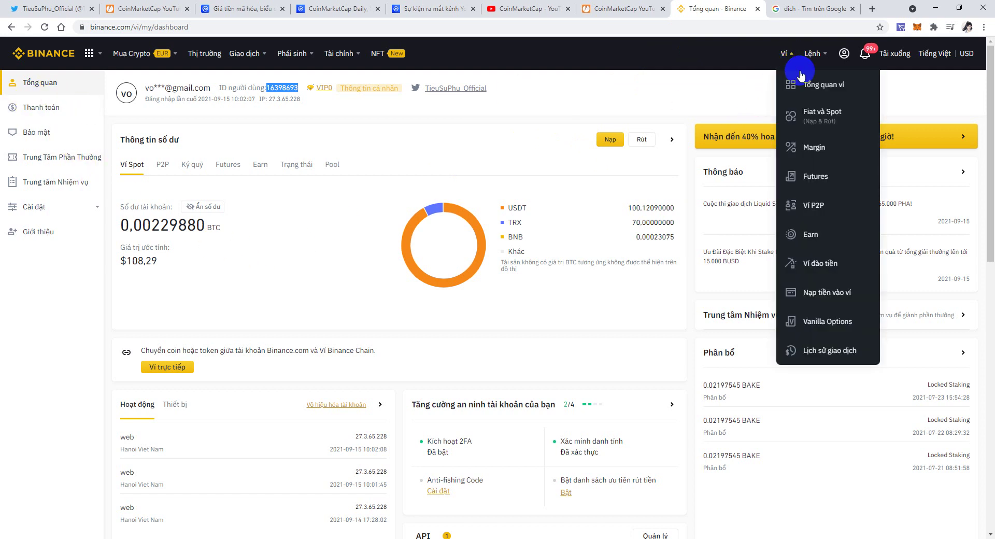
left_click(807, 118)
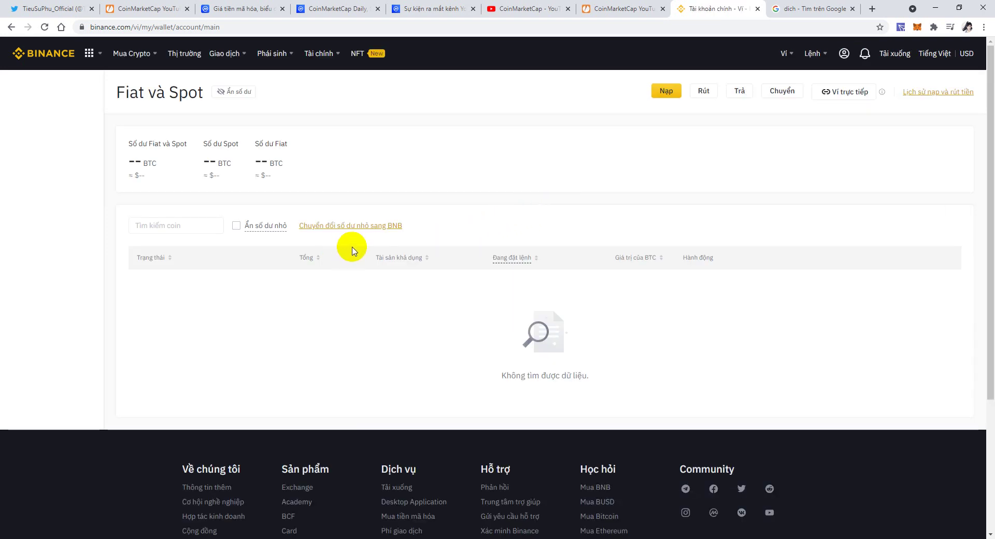
left_click(143, 225)
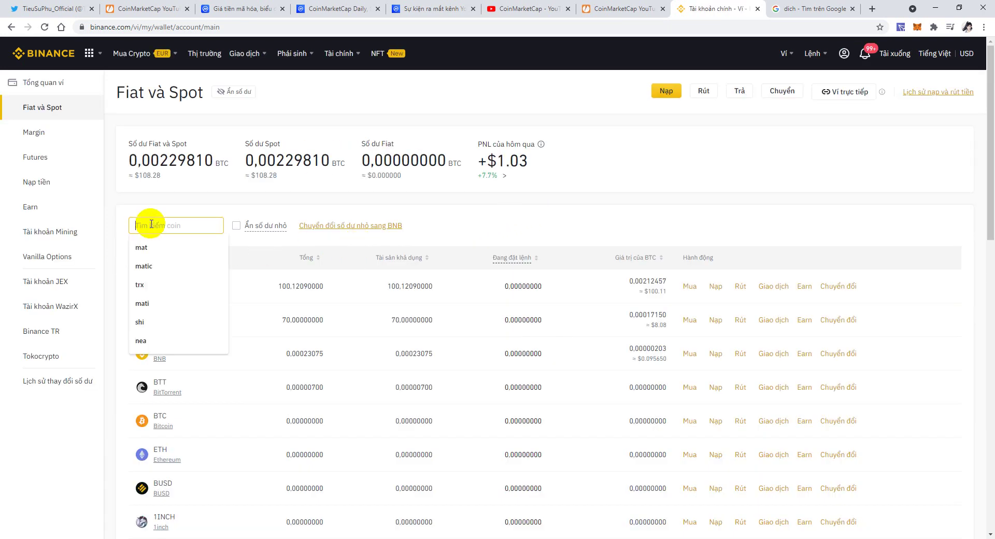
left_click(120, 308)
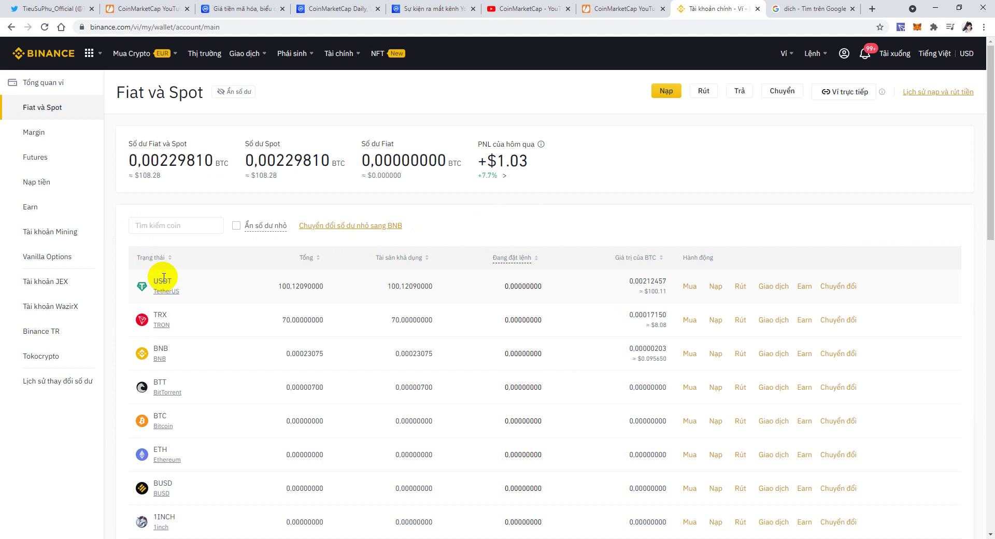
left_click(718, 288)
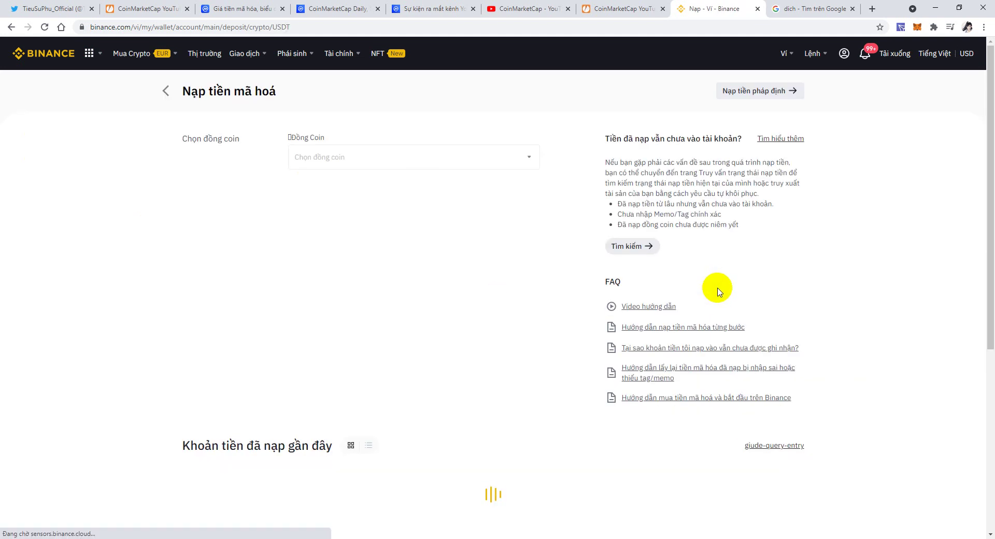
Set the USDT deposit network to BNB Binance Chain (BEP2) and acknowledge the memo notice.
left_click(523, 165)
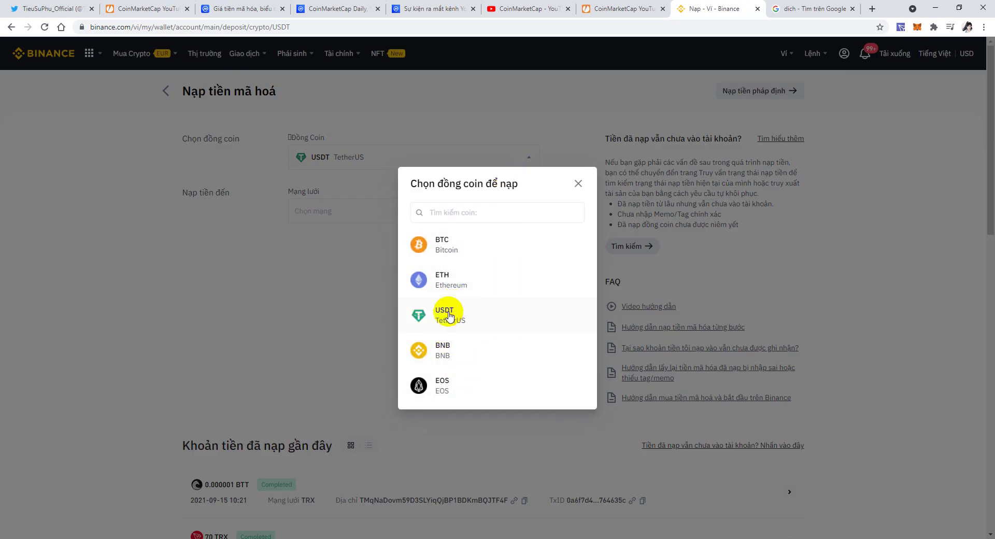
left_click(579, 184)
left_click(386, 212)
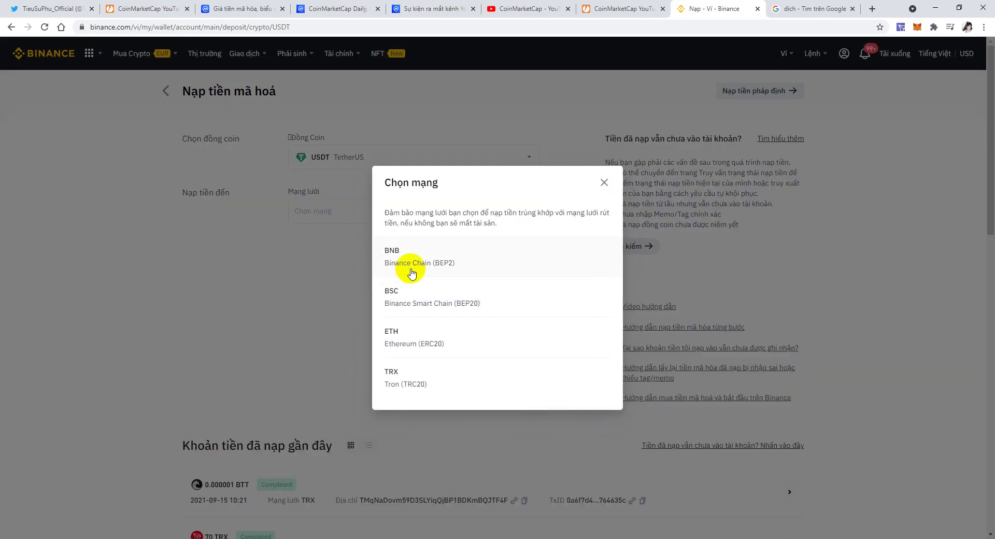
left_click(462, 267)
left_click(423, 329)
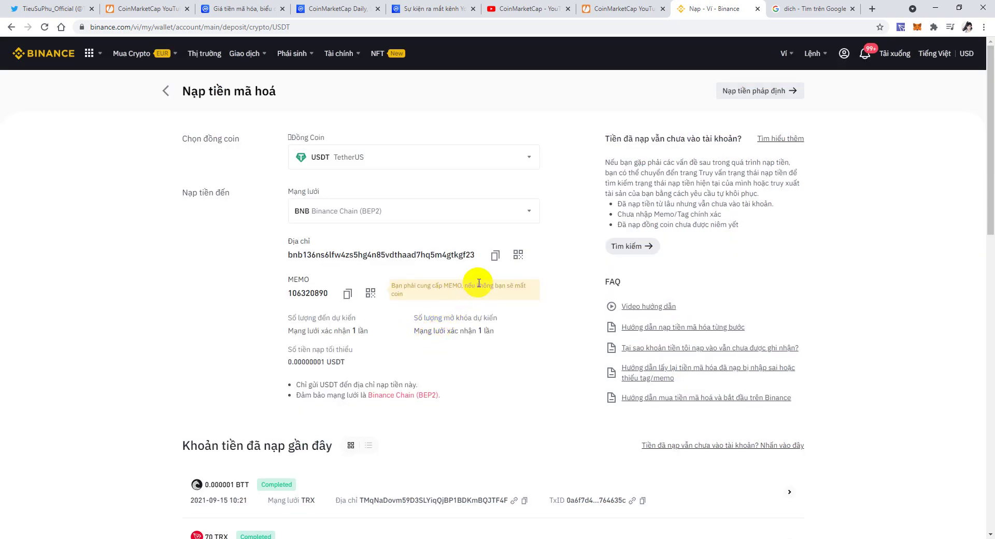
left_click(632, 8)
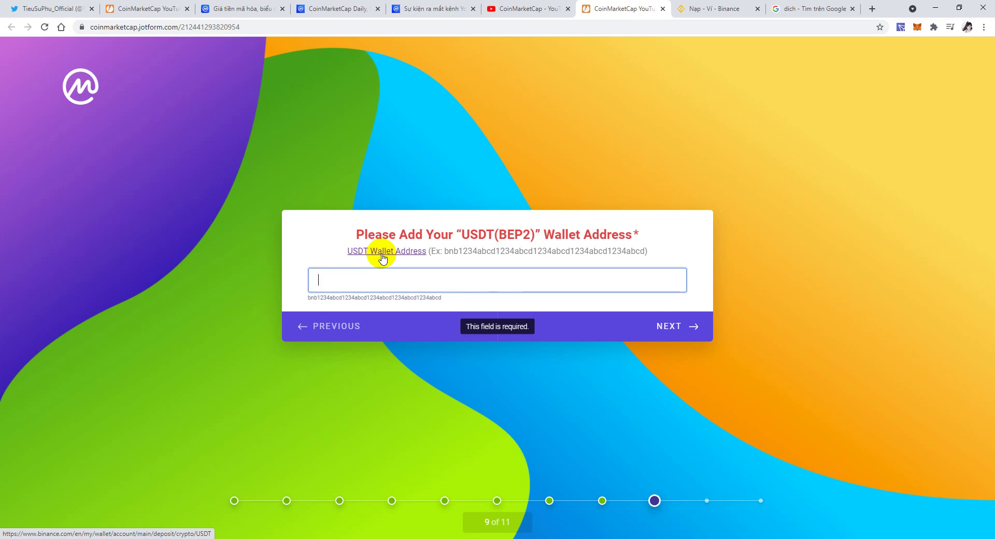
Copy the Binance USDT deposit address into the USDT(BEP2) wallet question and continue.
left_click(720, 7)
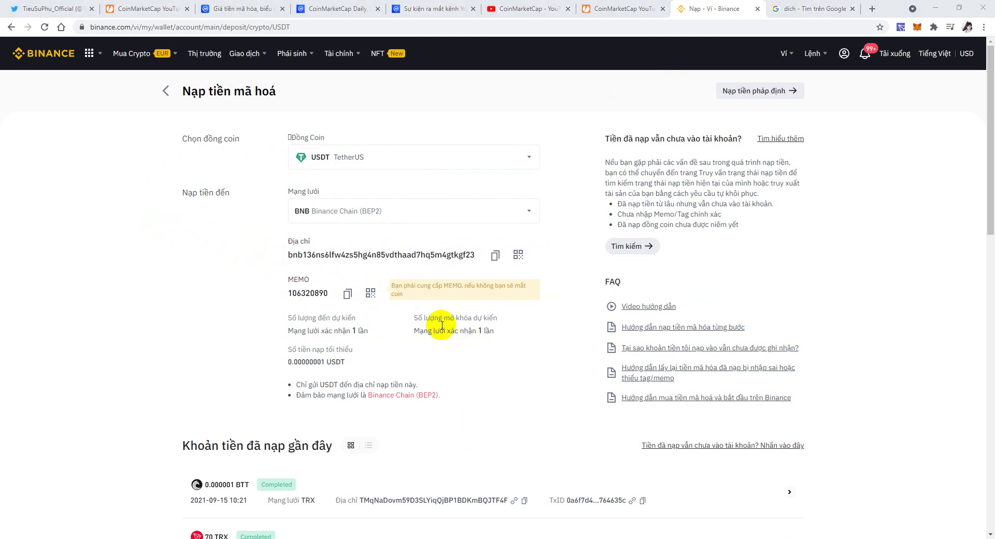
left_click(497, 256)
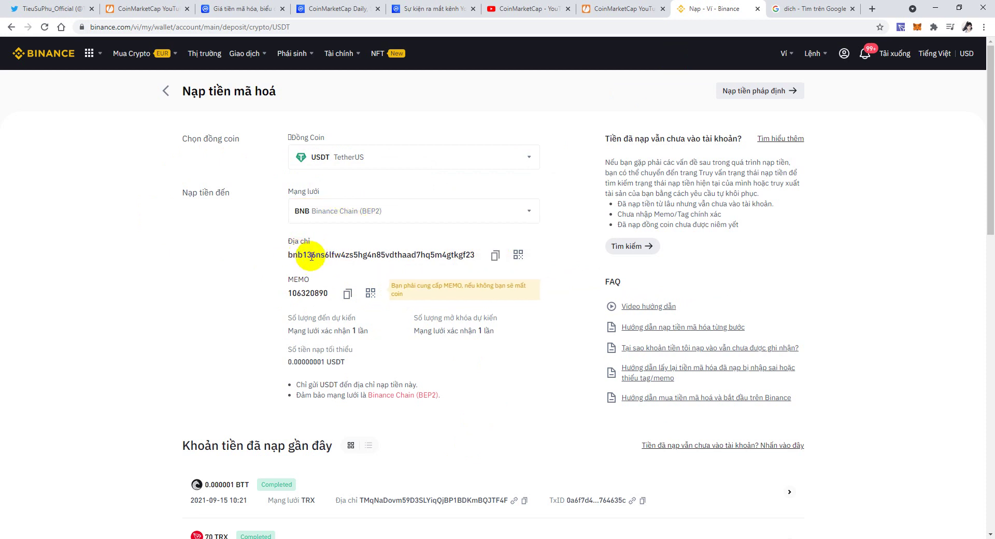
left_click(612, 9)
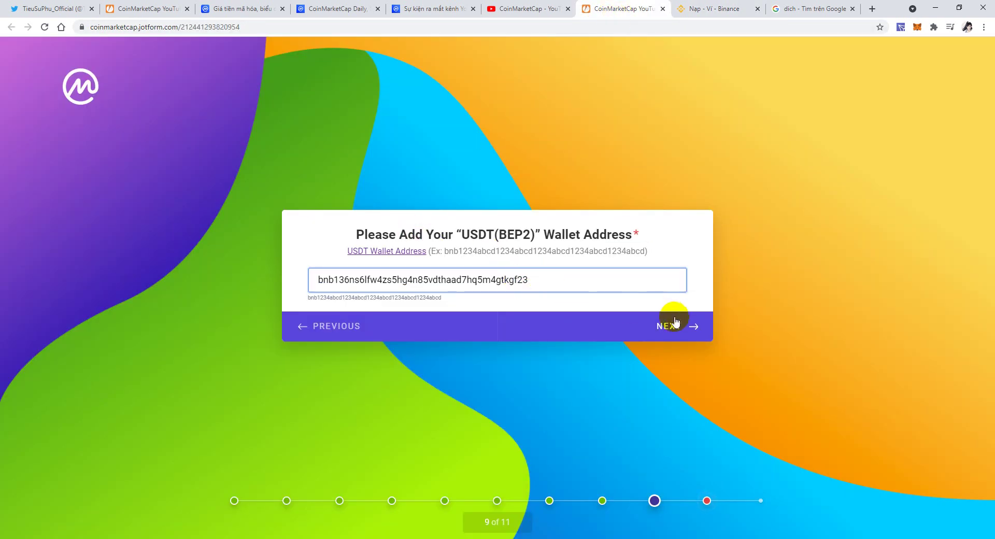
left_click(684, 334)
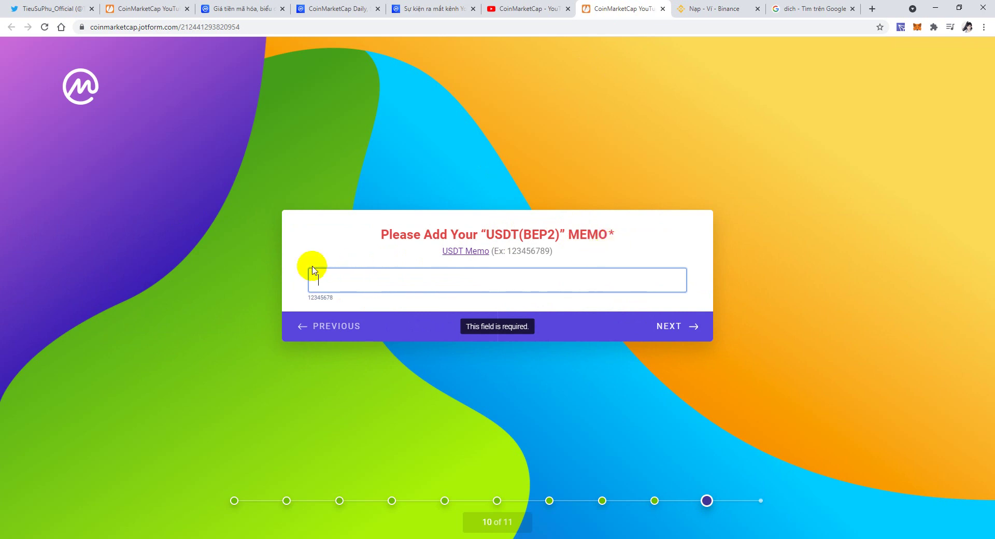
Paste the Binance deposit memo into the MEMO question and move to the final question.
left_click(754, 8)
left_click(347, 294)
left_click(602, 8)
key("ctrl+v")
left_click(677, 330)
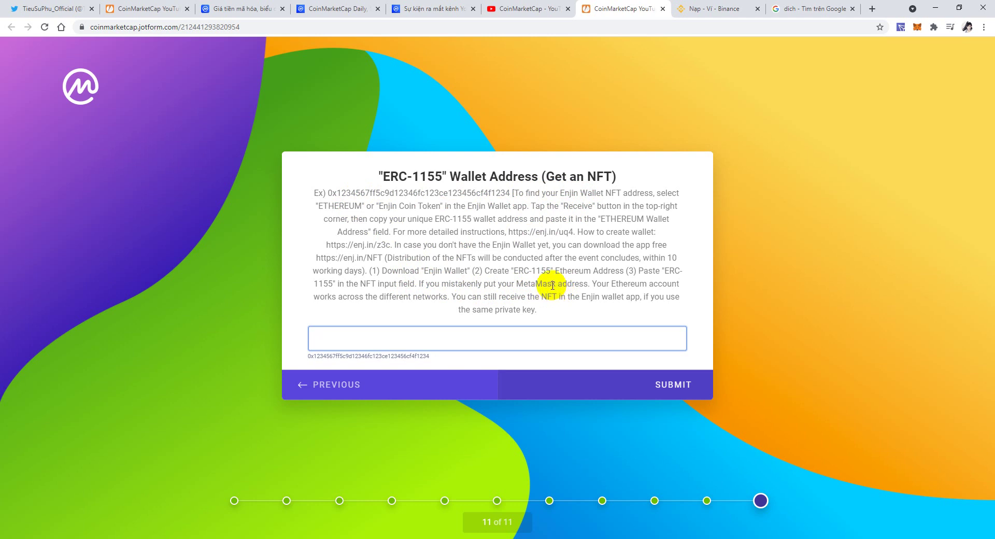
left_click(450, 492)
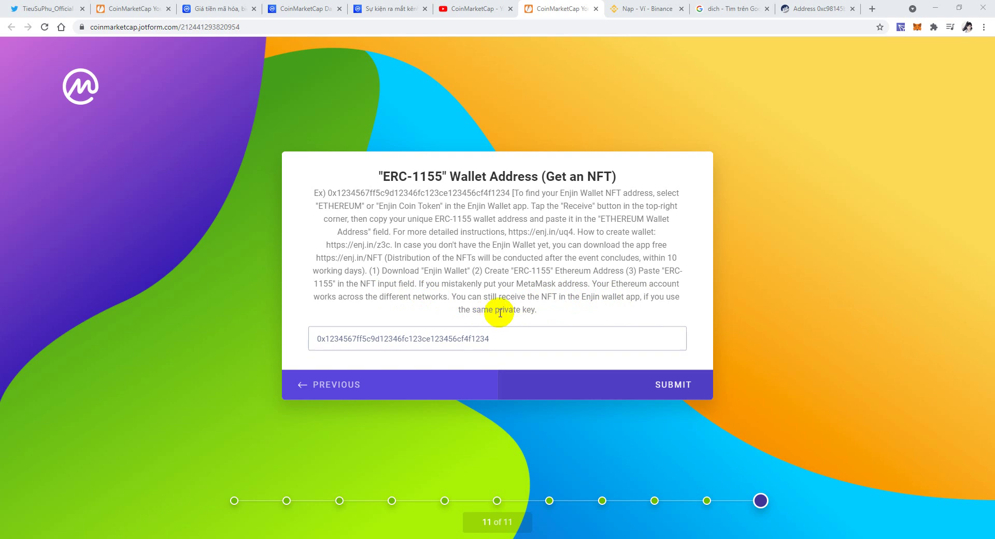
left_click_drag(500, 312, 535, 312)
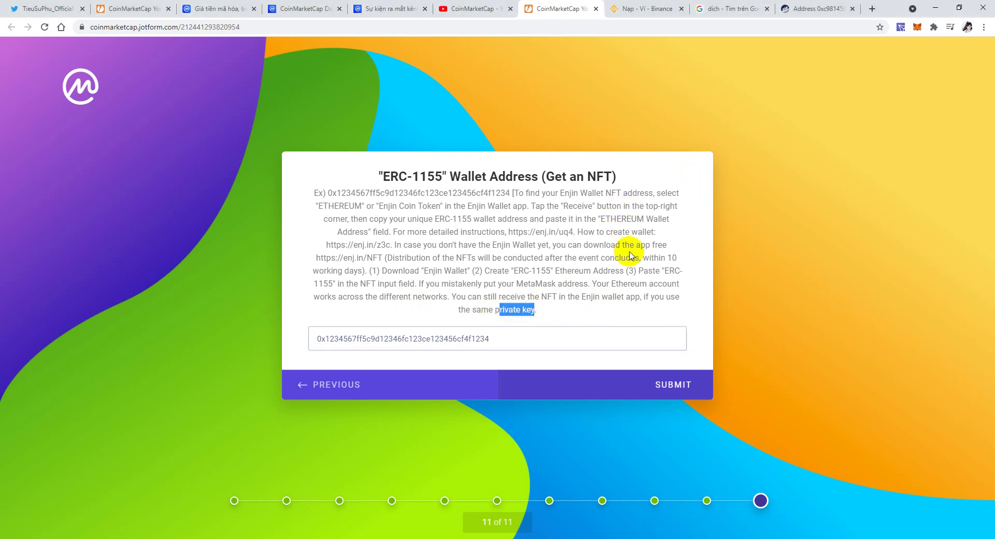
left_click(571, 336)
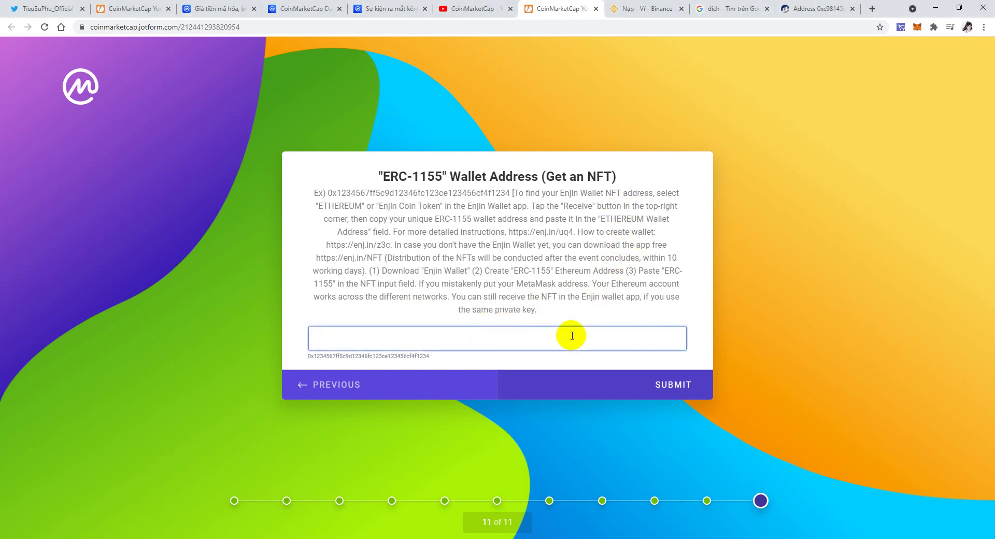
Copy the Account 2 wallet address from MetaMask.
left_click(900, 28)
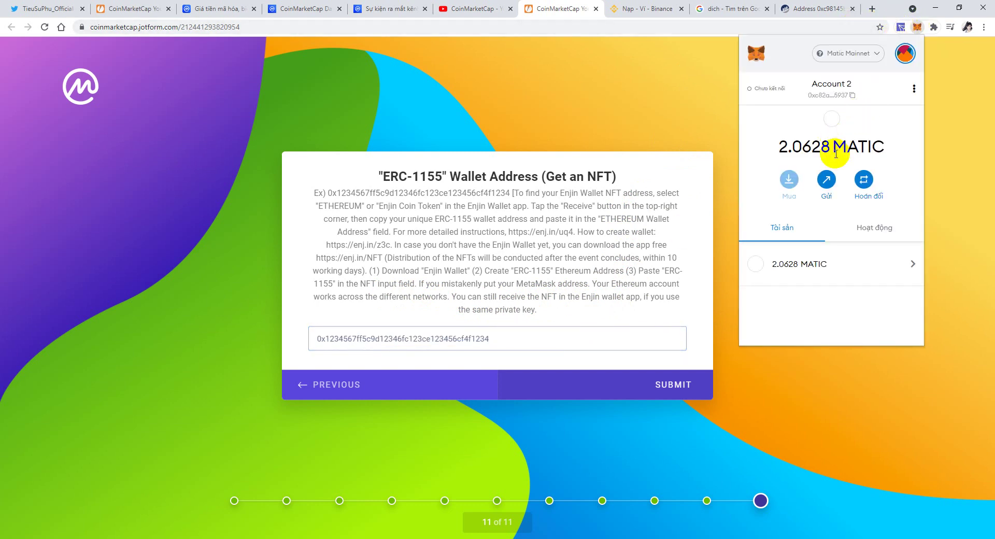
left_click(836, 91)
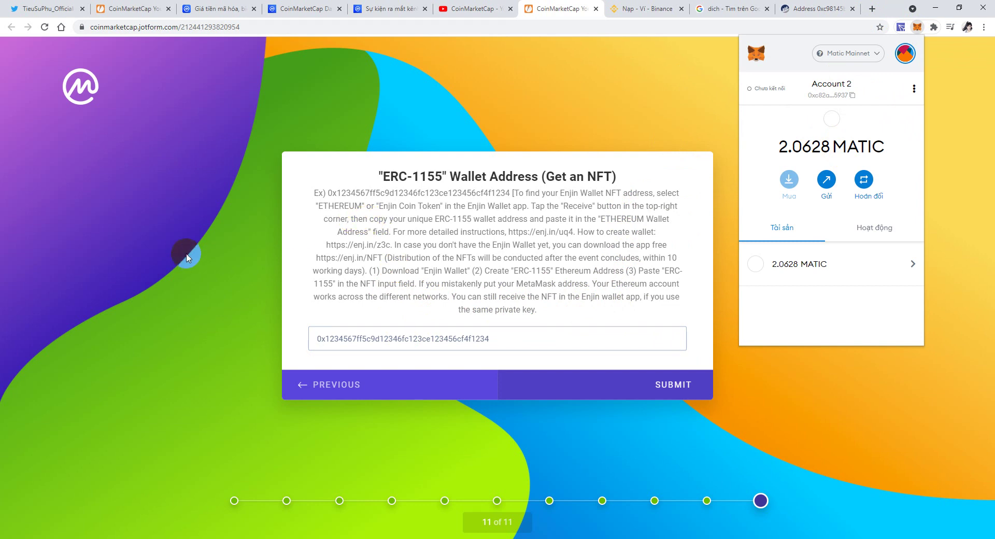
left_click(184, 257)
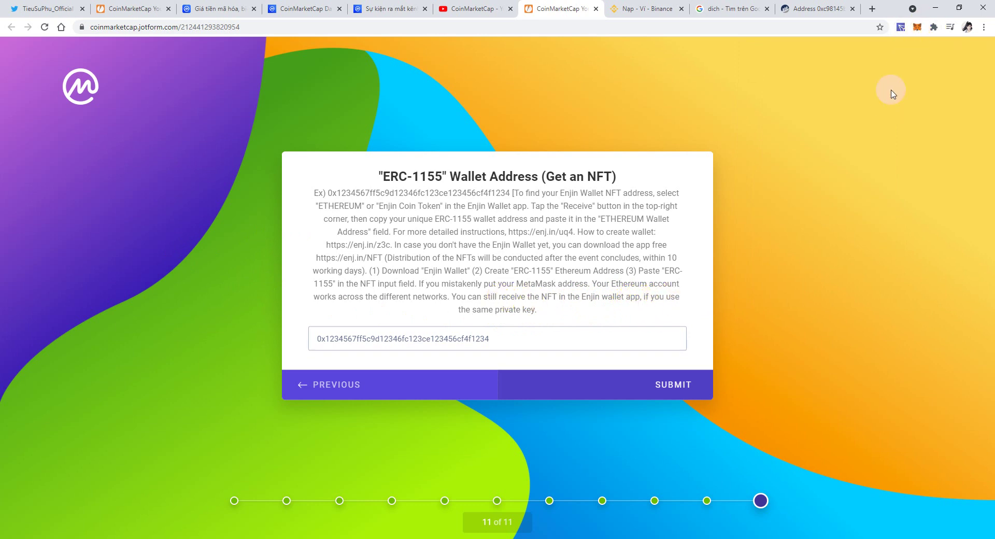
Paste the address as the ERC-1155 wallet answer and submit the form.
left_click(765, 217)
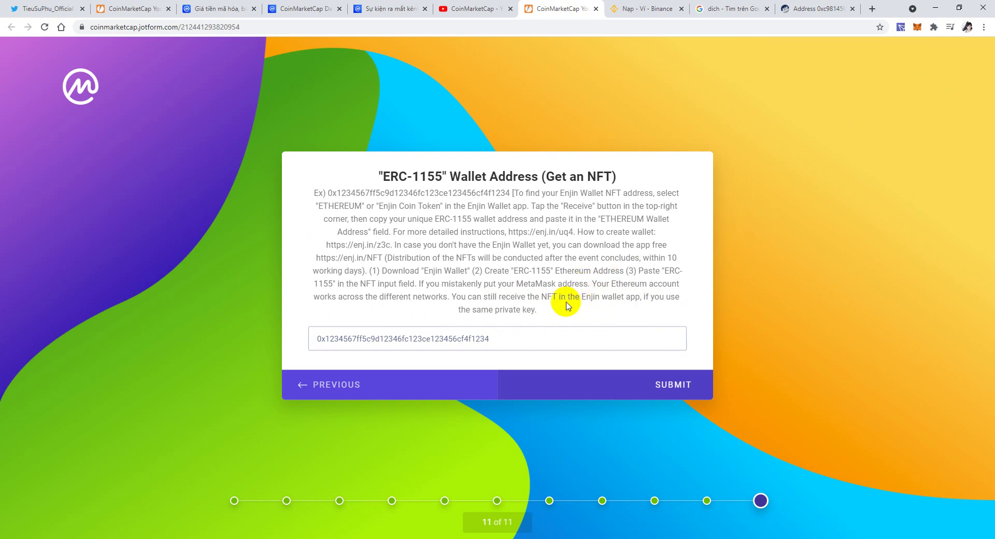
left_click_drag(581, 297, 643, 300)
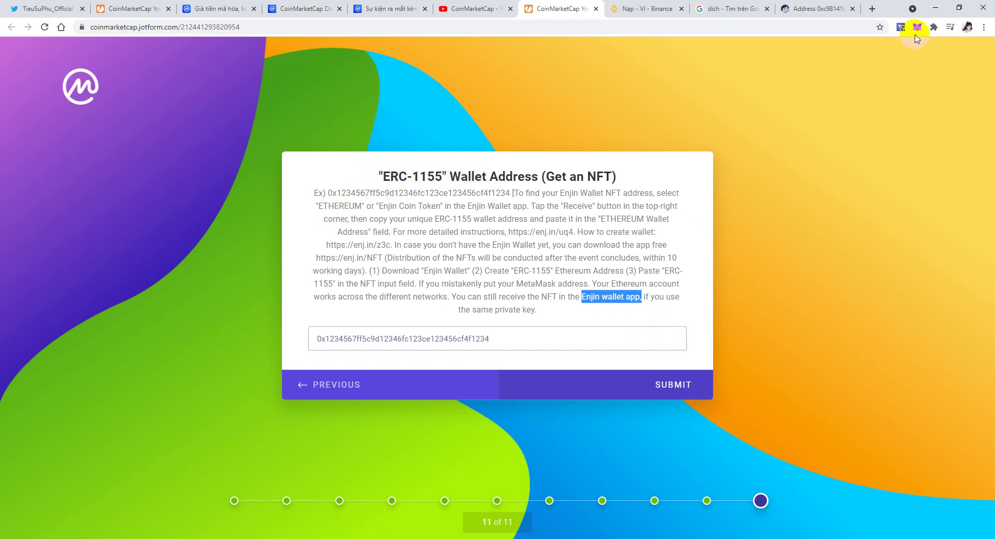
left_click(409, 341)
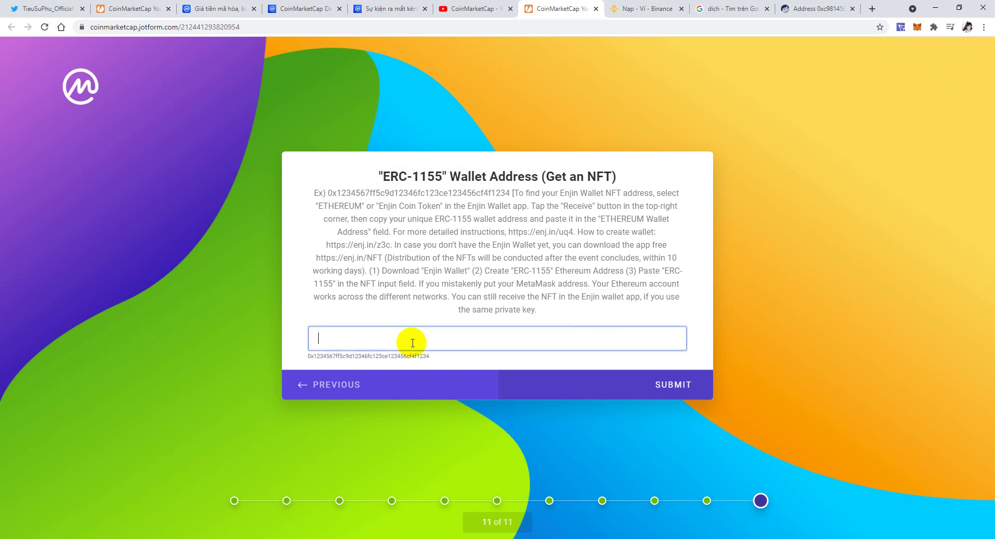
key("ctrl+v")
left_click(669, 387)
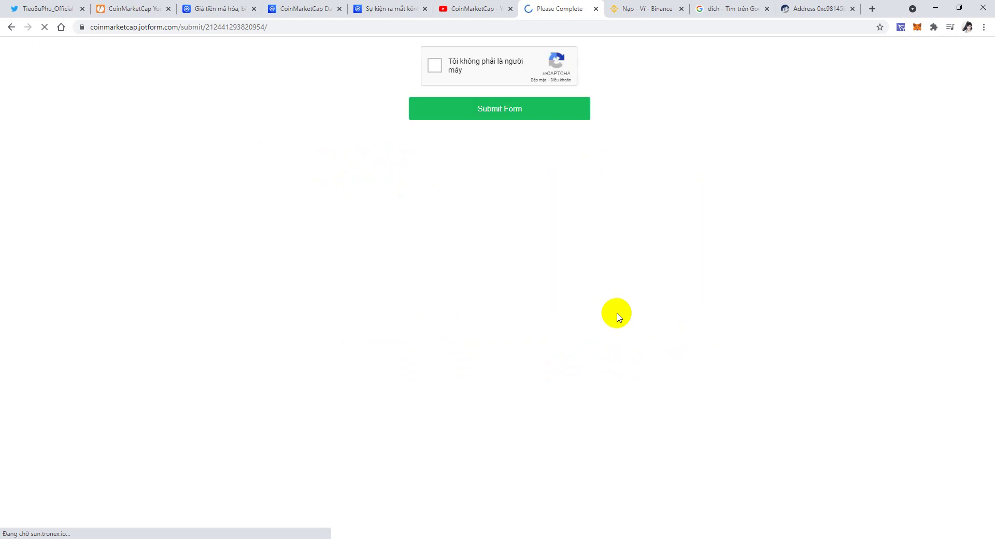
Pass the 'I'm not a robot' reCAPTCHA and submit the launch-event form.
left_click(435, 65)
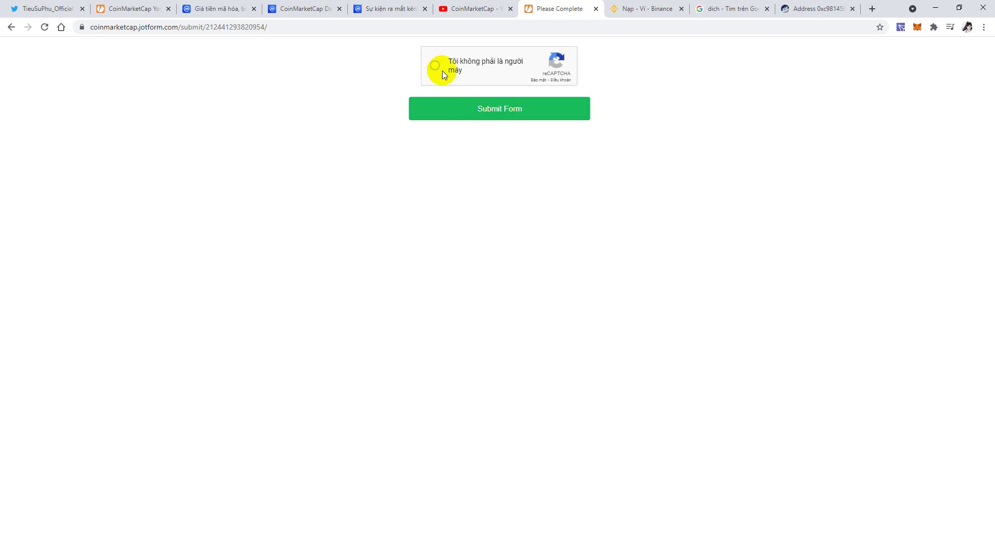
left_click(502, 113)
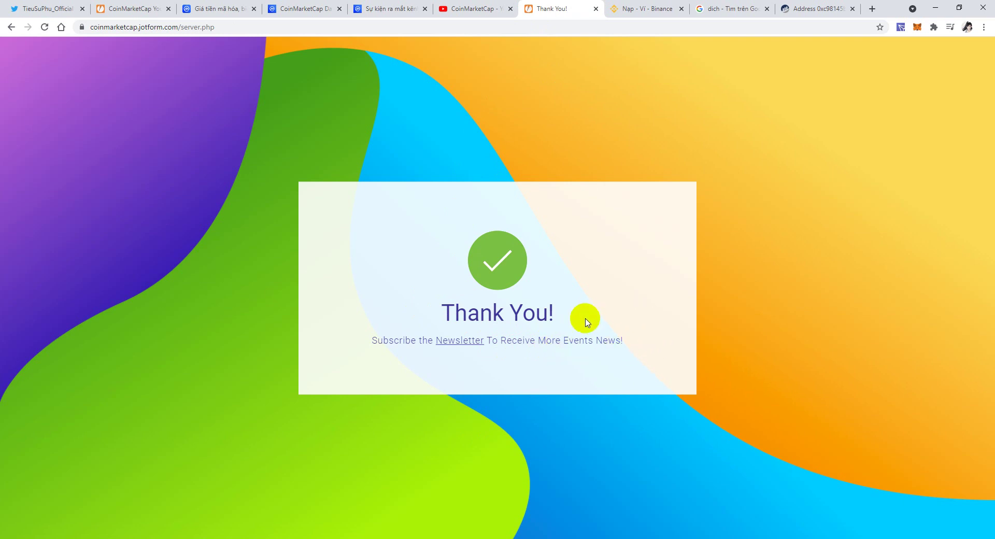
Open CoinMarketCap's newsletter page from the thank-you link and subscribe with the user's email address.
left_click(464, 342)
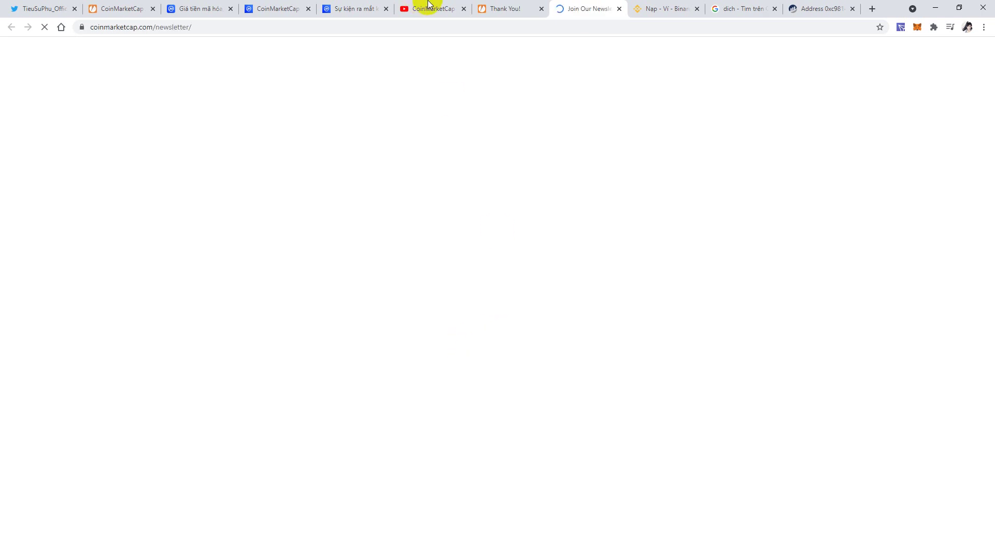
left_click(514, 8)
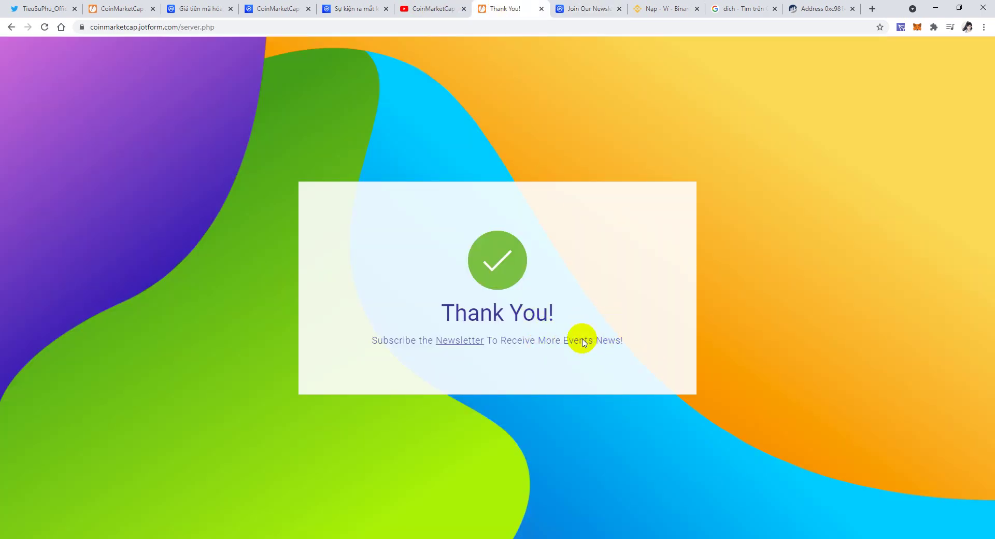
left_click(588, 8)
left_click(192, 285)
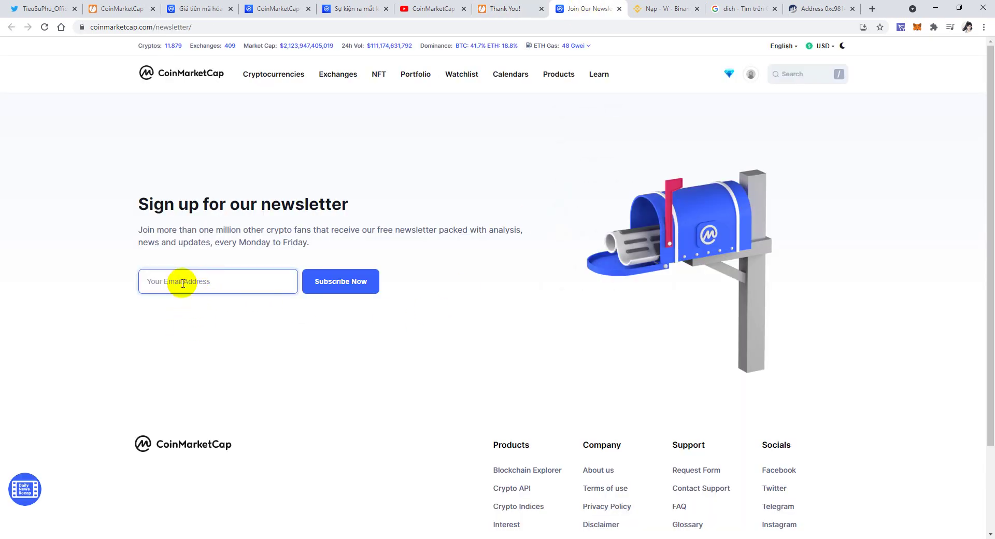
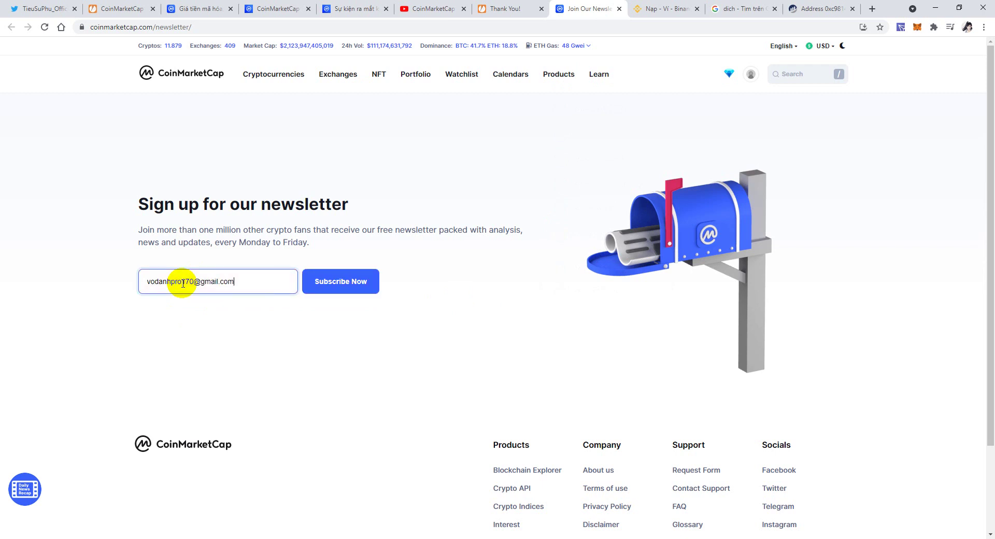
left_click(326, 282)
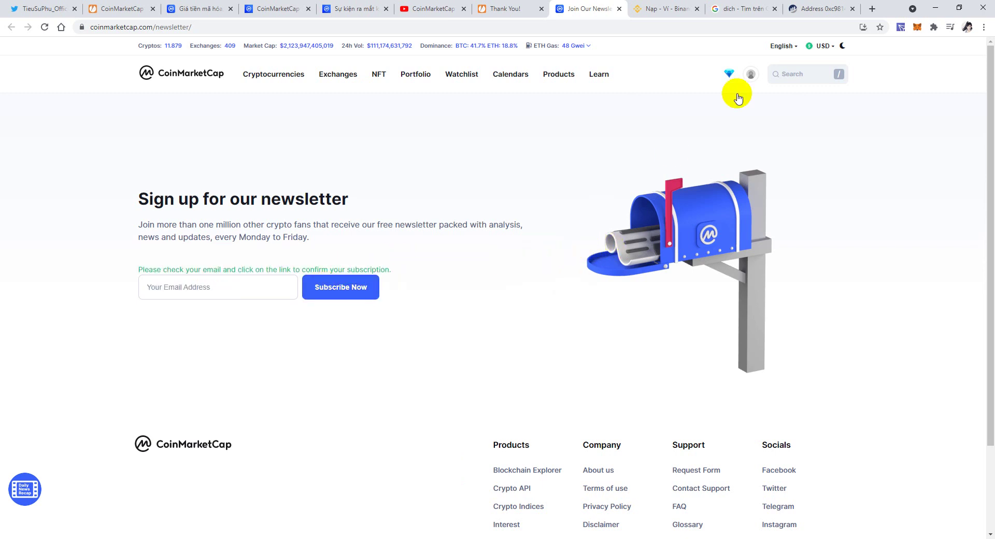
left_click(872, 8)
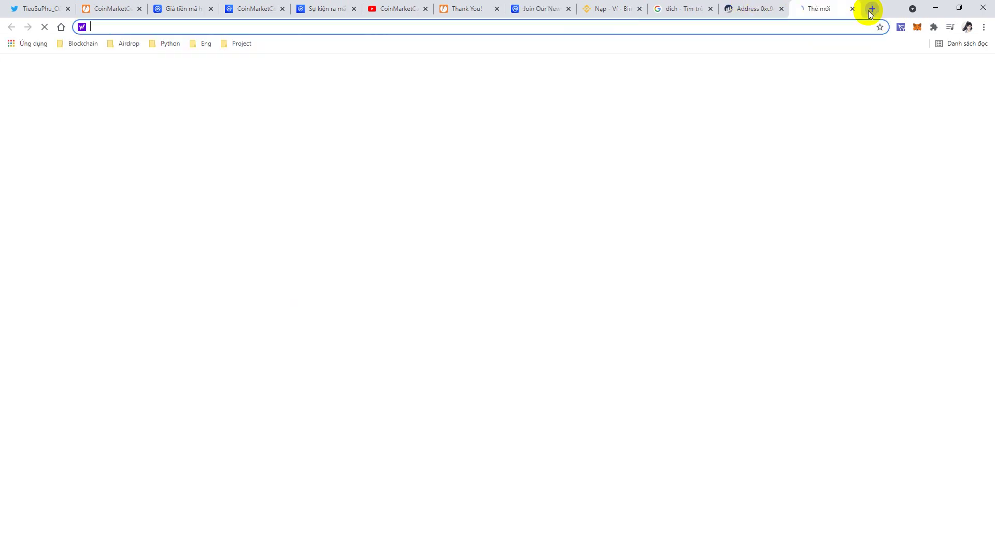
Open Gmail and search the Promotions, Social, Primary and Spam folders for the verification email.
type("gmail.com")
key("Return")
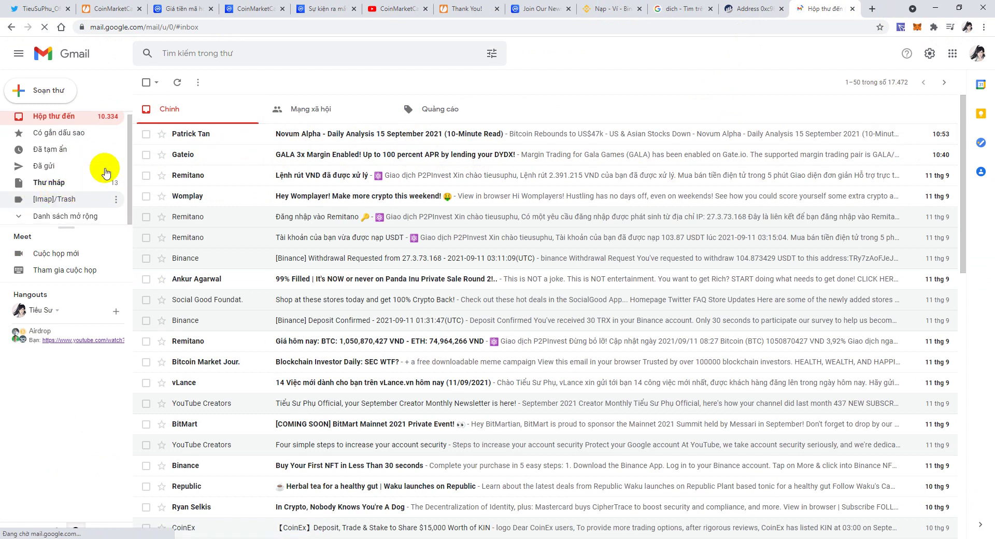
left_click(436, 109)
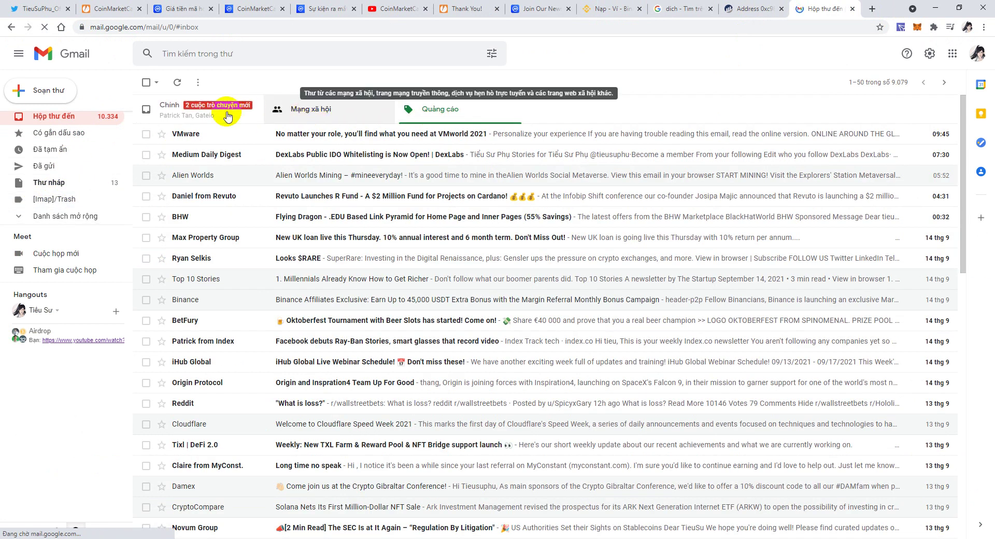
left_click(308, 109)
left_click(205, 118)
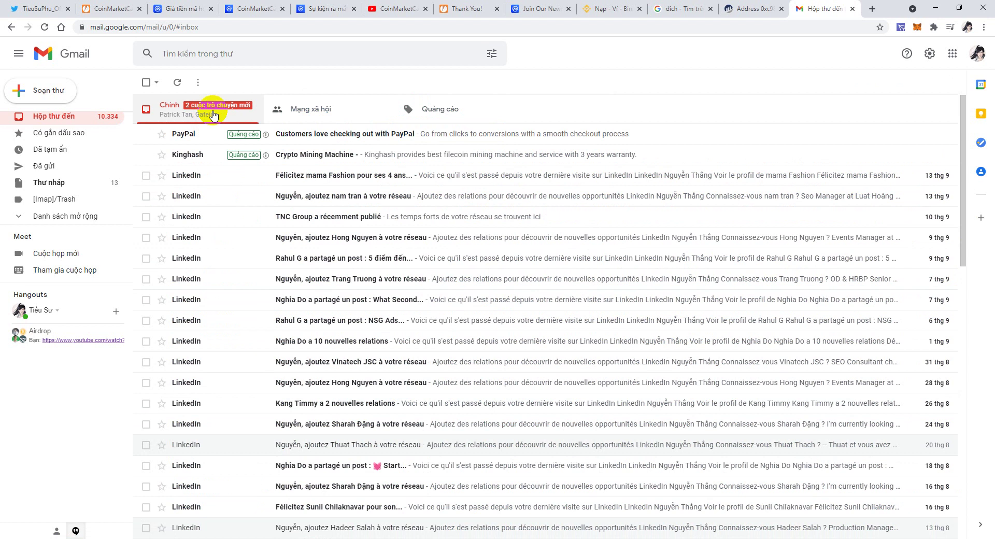
left_click(71, 218)
scroll(67, 207, "down", 2)
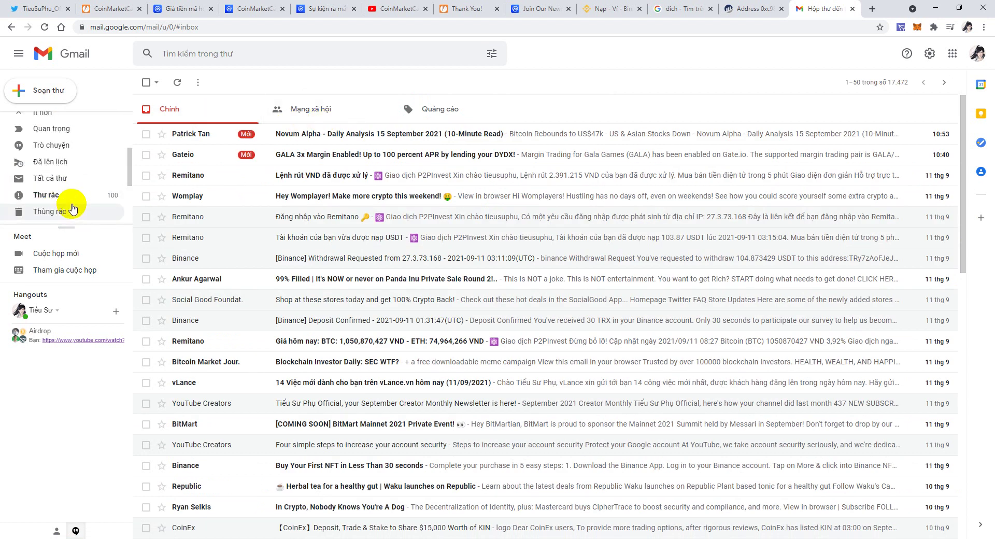
left_click(112, 194)
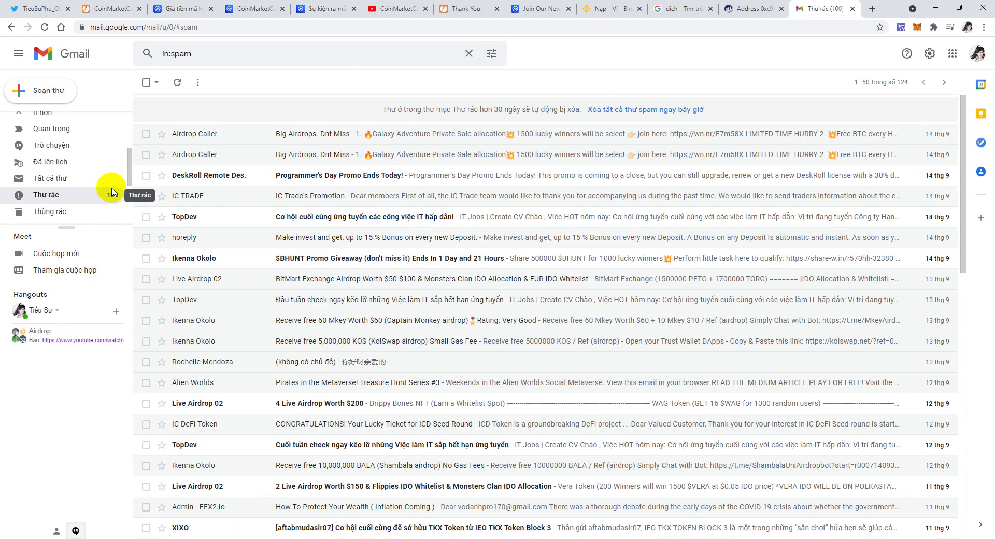
scroll(78, 145, "up", 2)
Open the CoinMarketCap verification email in the inbox and click Confirm My Subscription.
left_click(65, 125)
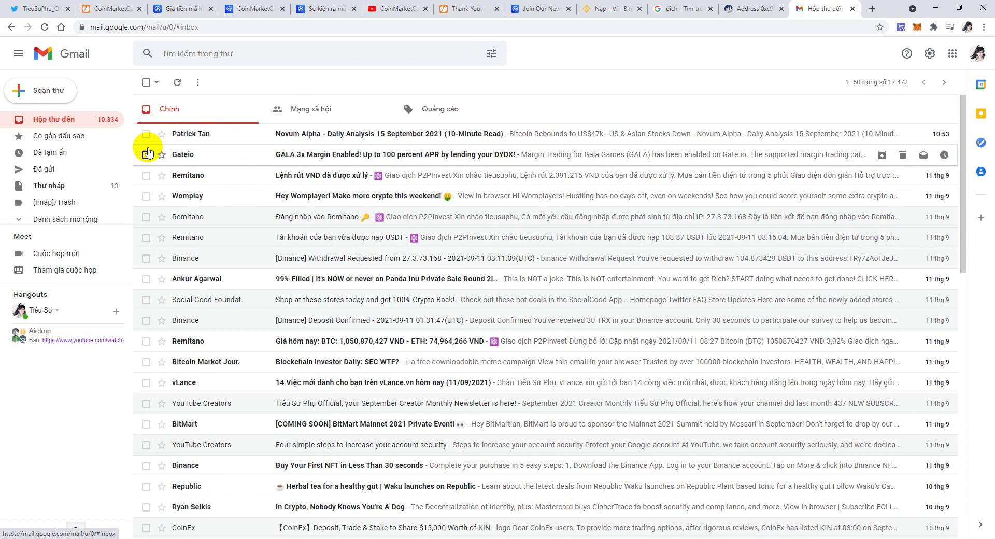
scroll(208, 205, "down", 6)
scroll(207, 205, "up", 6)
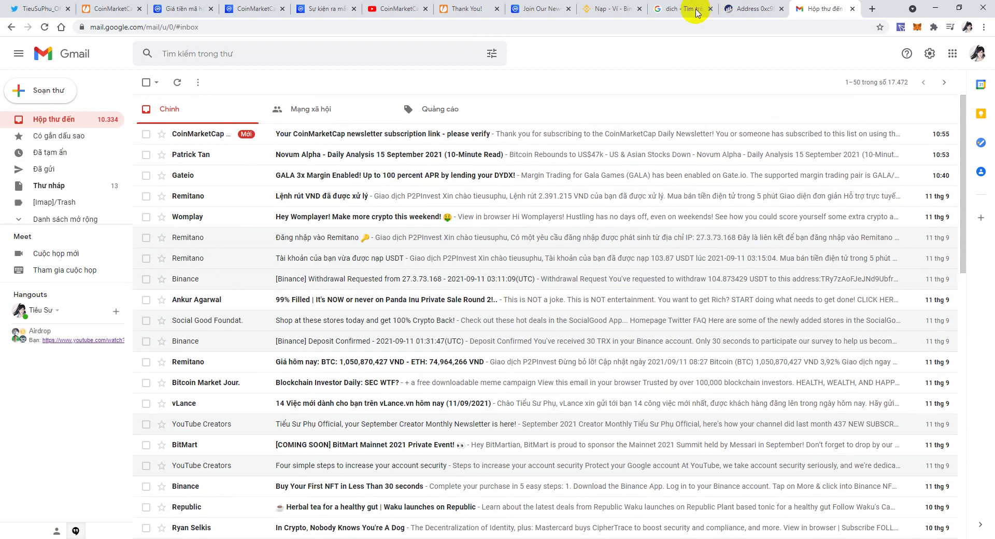
left_click(364, 139)
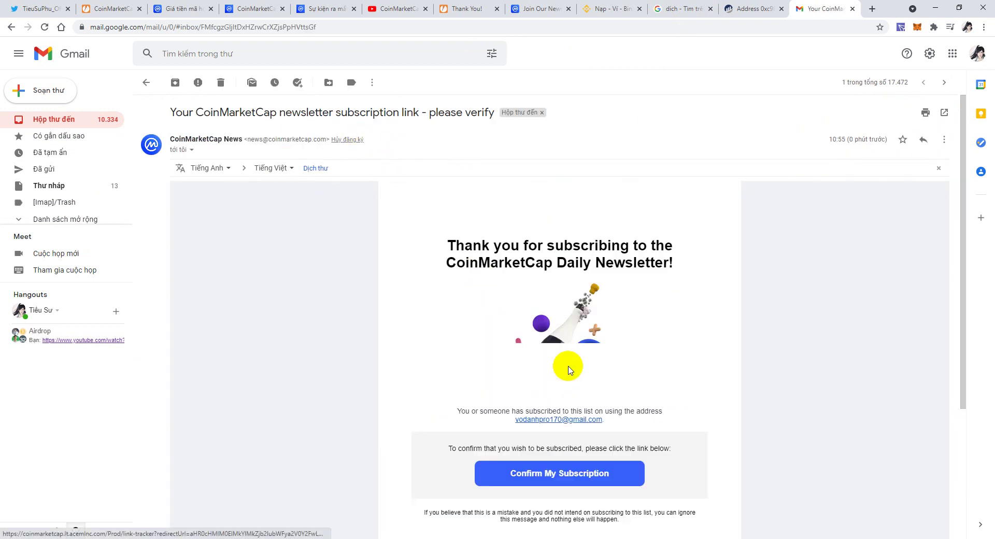
left_click(539, 483)
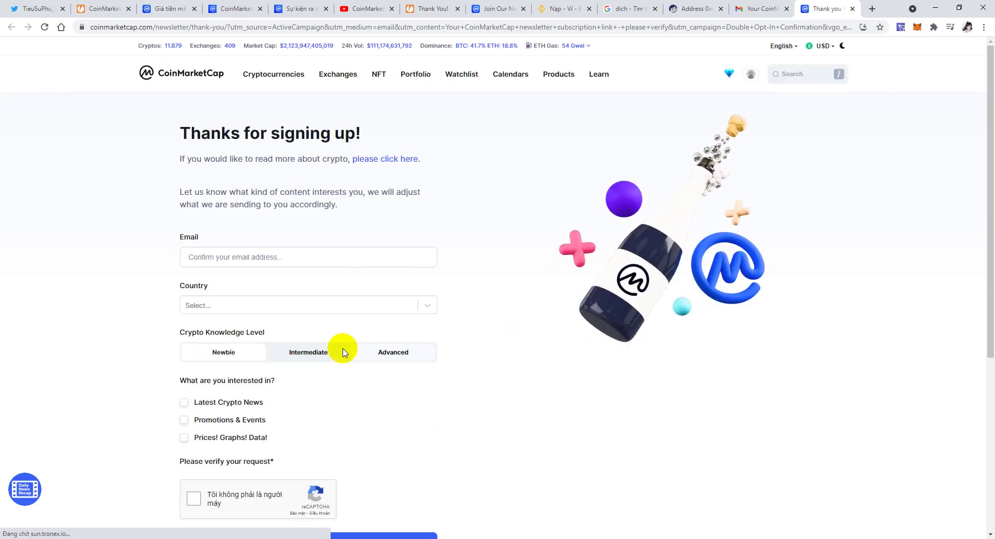
Confirm the email address on the preferences form and choose Vietnam as the country.
scroll(277, 271, "down", 5)
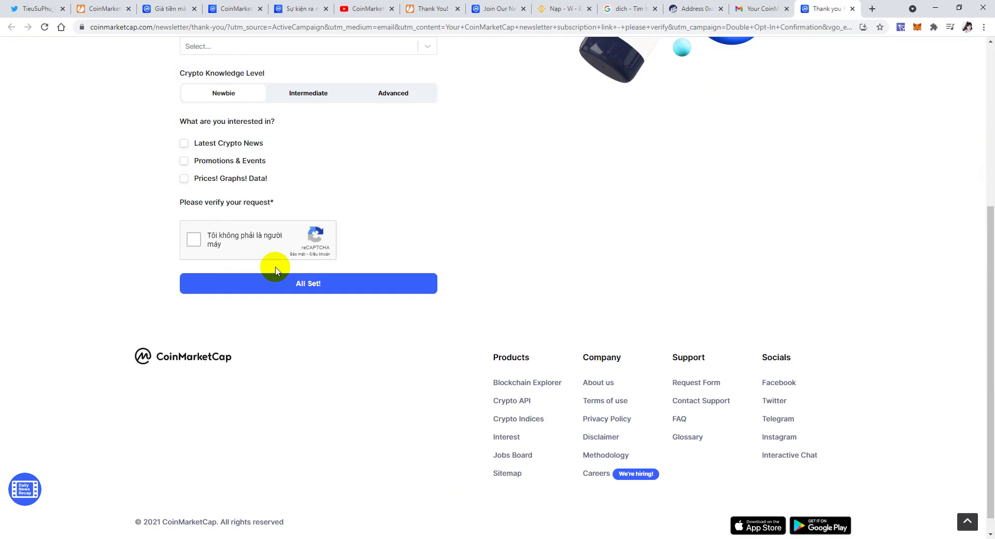
scroll(276, 270, "up", 4)
left_click(227, 205)
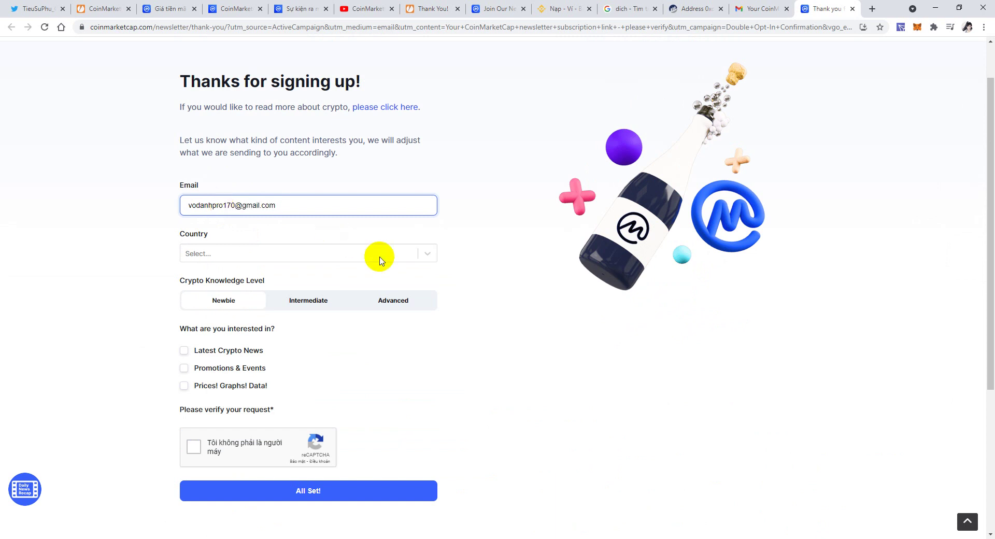
left_click(414, 253)
left_click_drag(431, 279, 435, 434)
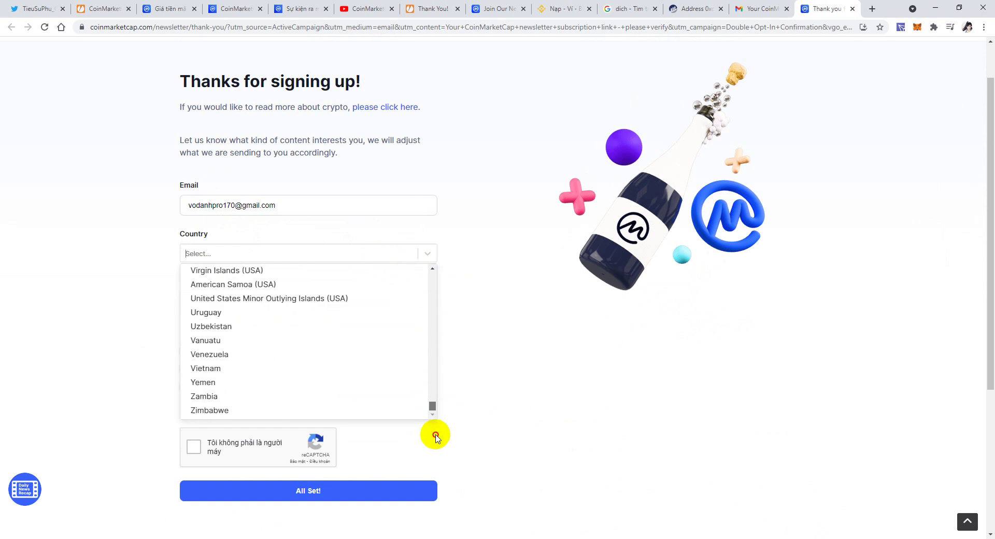
left_click(196, 370)
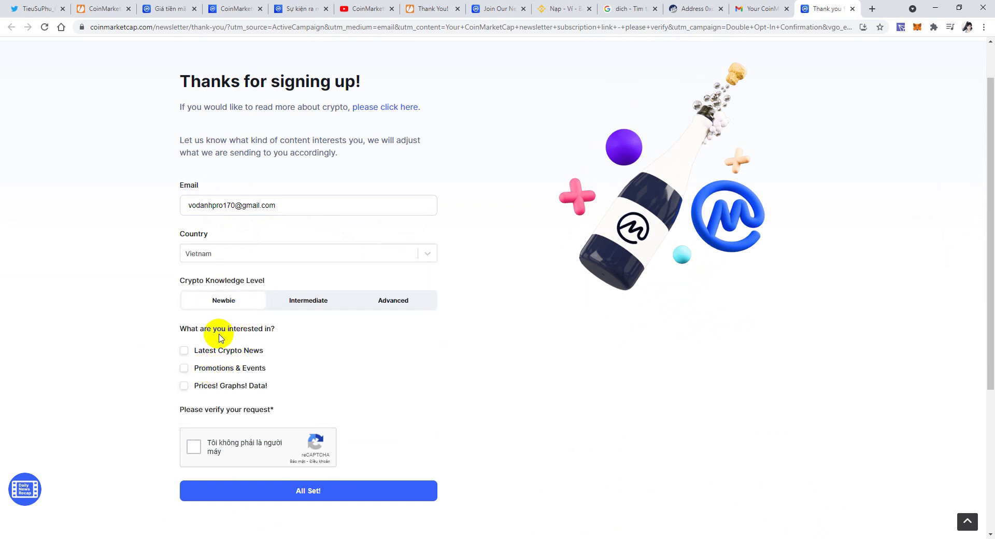
Tick all three interests and the reCAPTCHA, pick Newbie, save preferences, and return to JotForm.
left_click(184, 350)
left_click(184, 368)
left_click(184, 386)
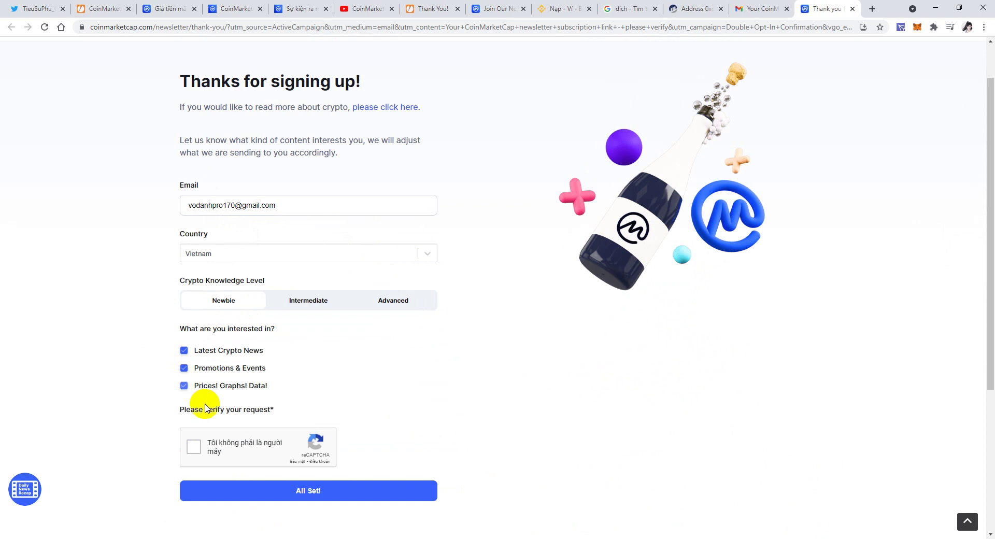
left_click(194, 446)
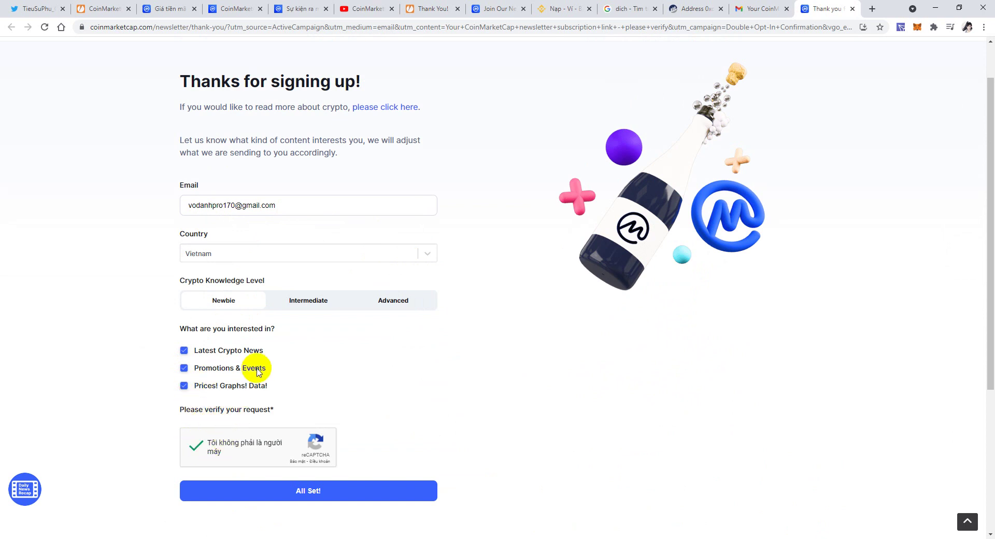
left_click(316, 299)
left_click(385, 302)
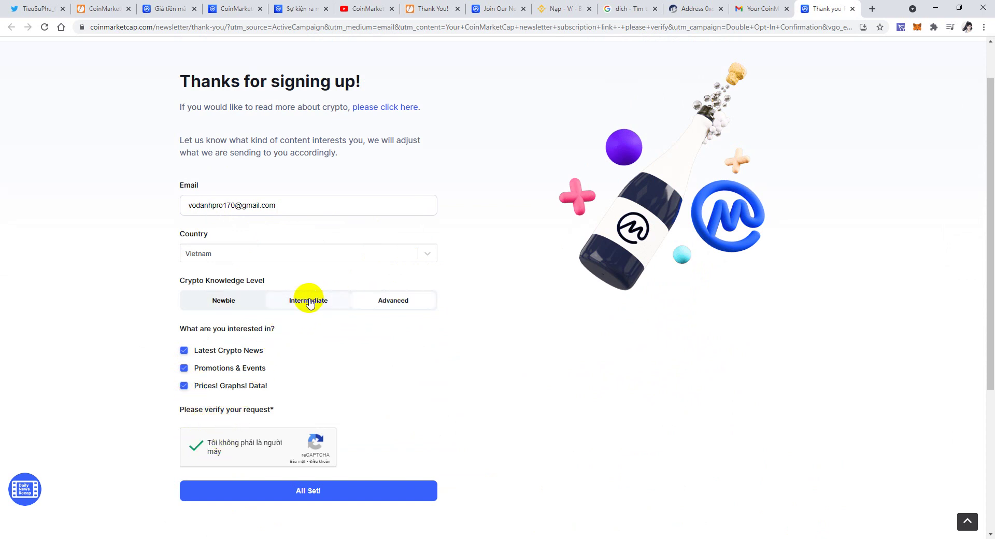
left_click(224, 299)
left_click(296, 491)
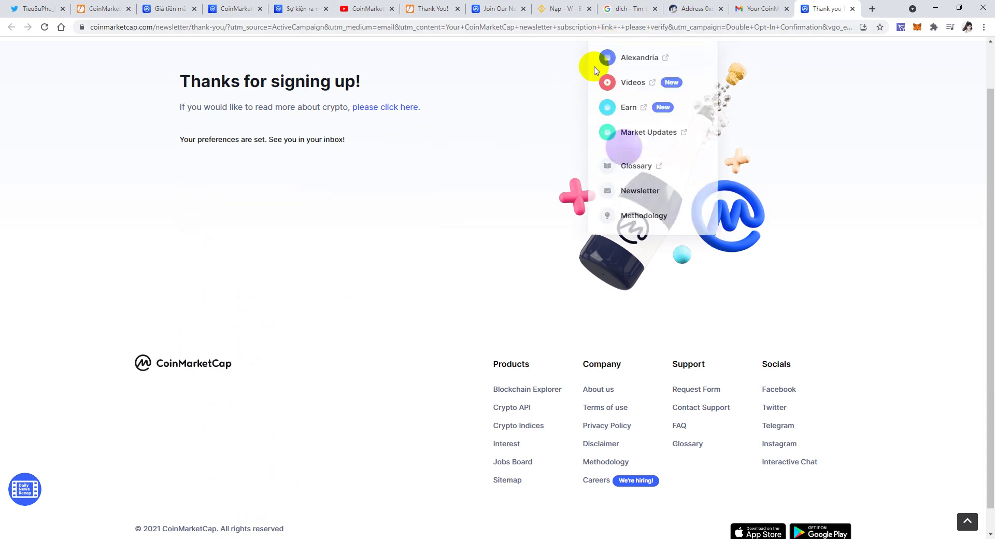
left_click(428, 9)
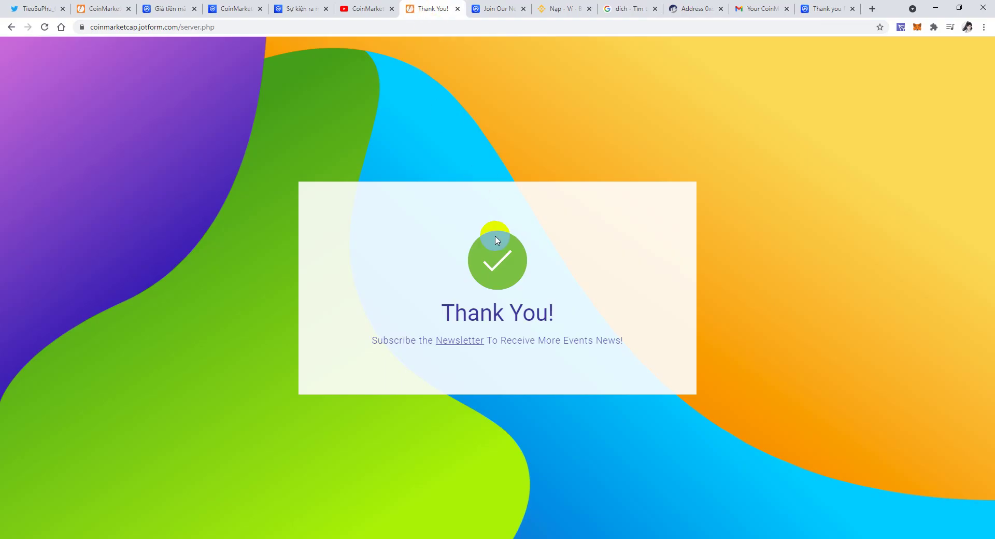